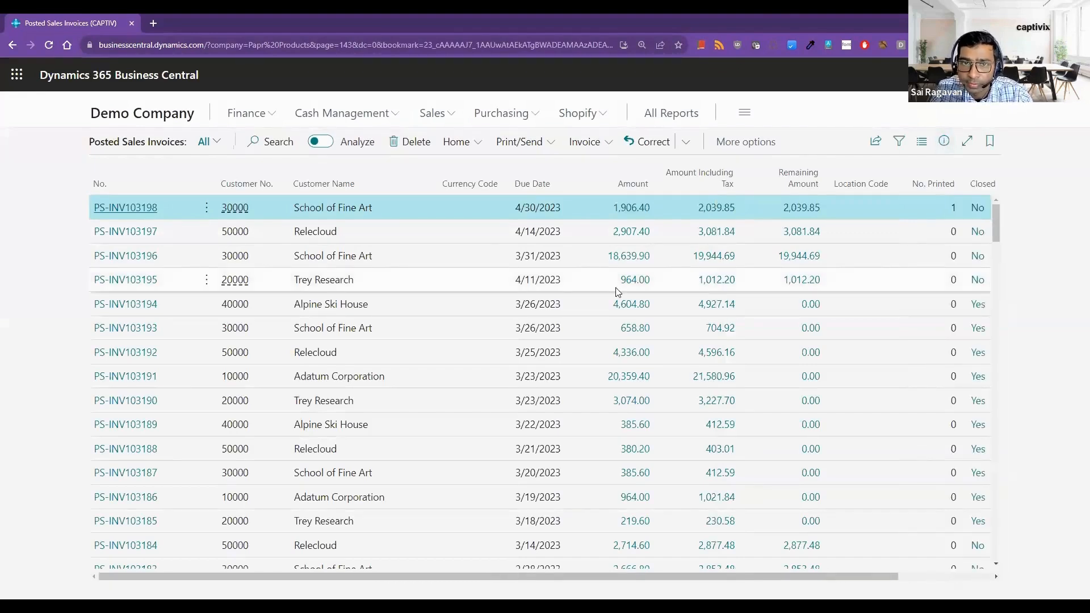
Look through the Posted Sales Invoices list and show its filter pane.
scroll(617, 291, down, 5)
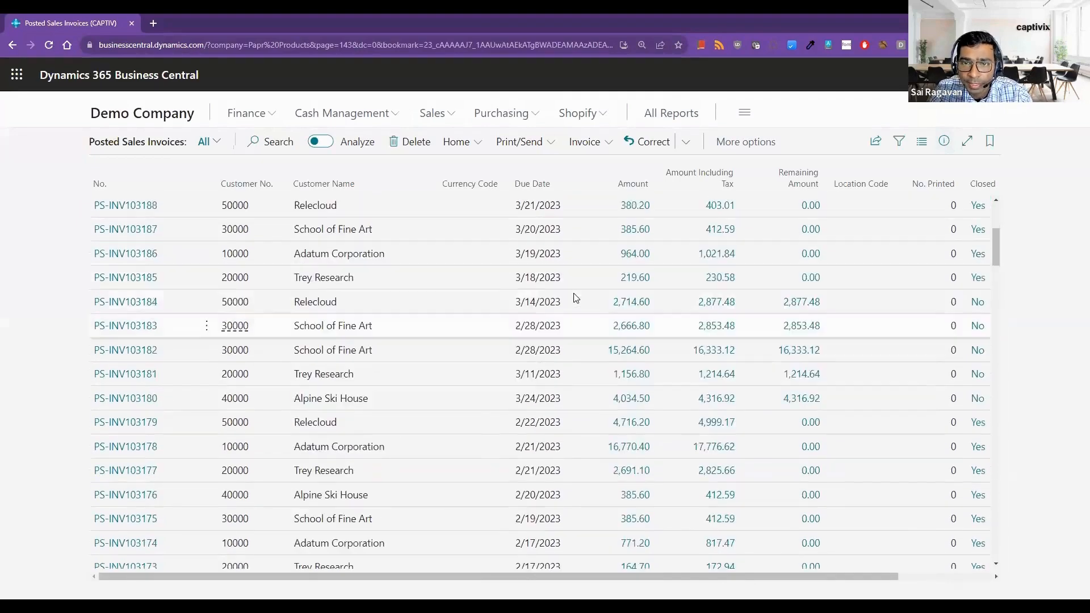
scroll(576, 297, up, 5)
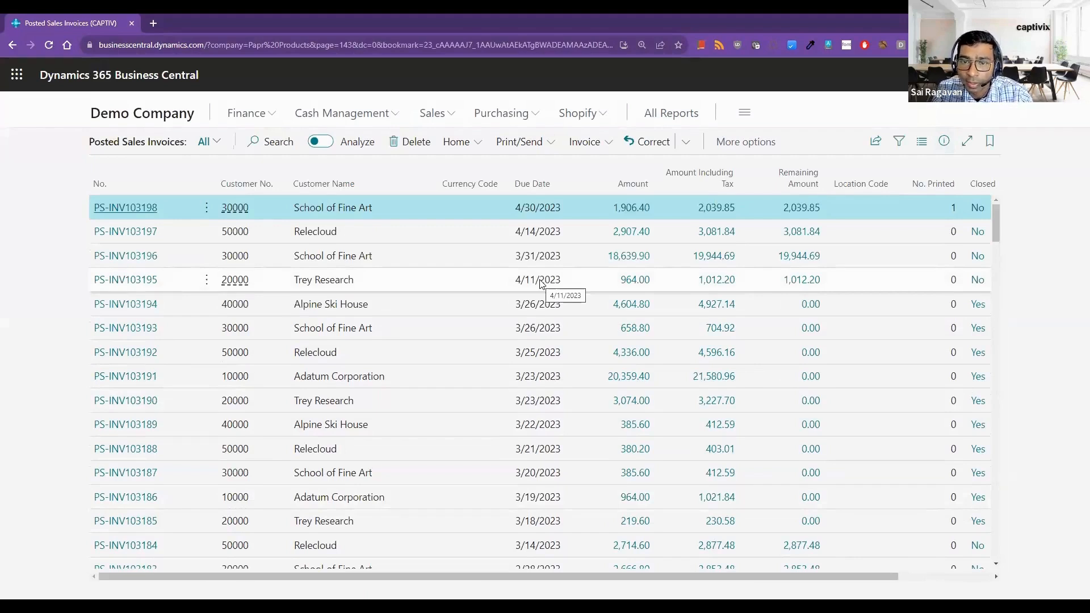
click(898, 147)
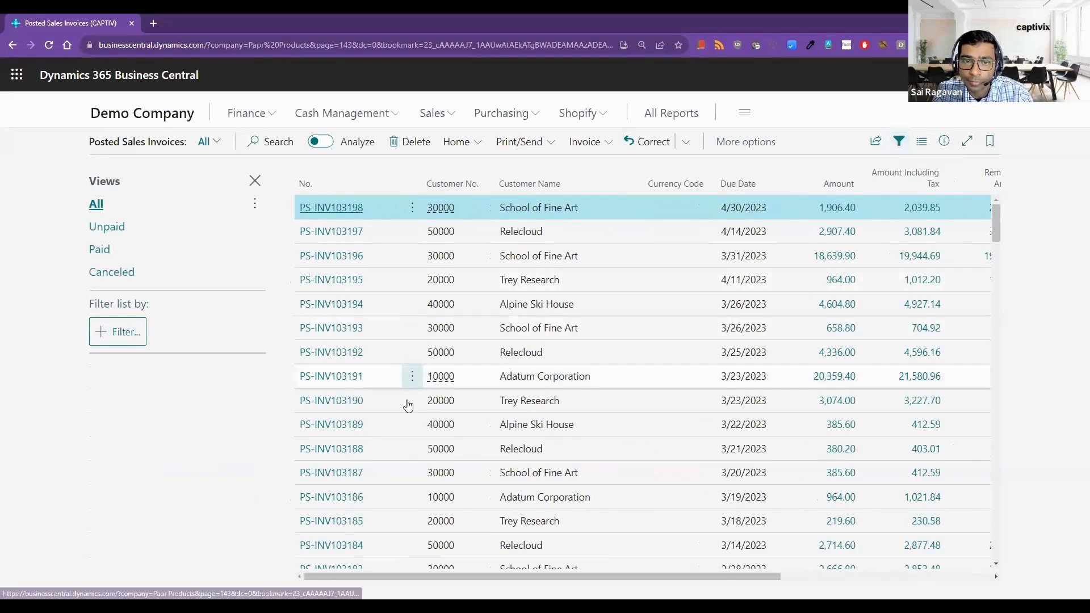
drag(437, 584, 408, 591)
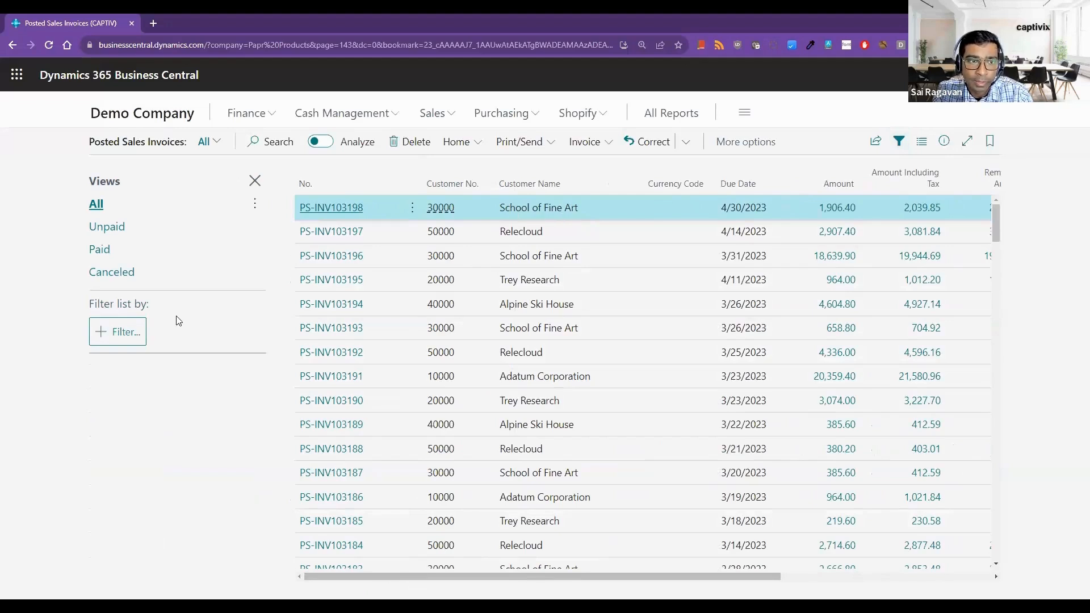
Filter the invoices by Customer No. for School of Fine Art, review the list, and clear the filter.
click(134, 332)
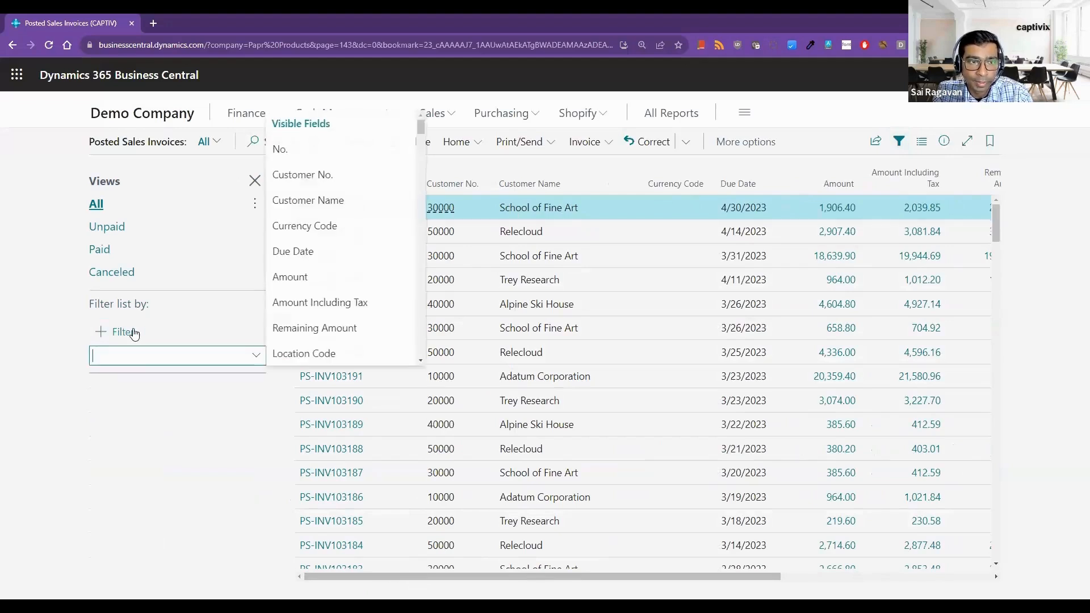
click(301, 173)
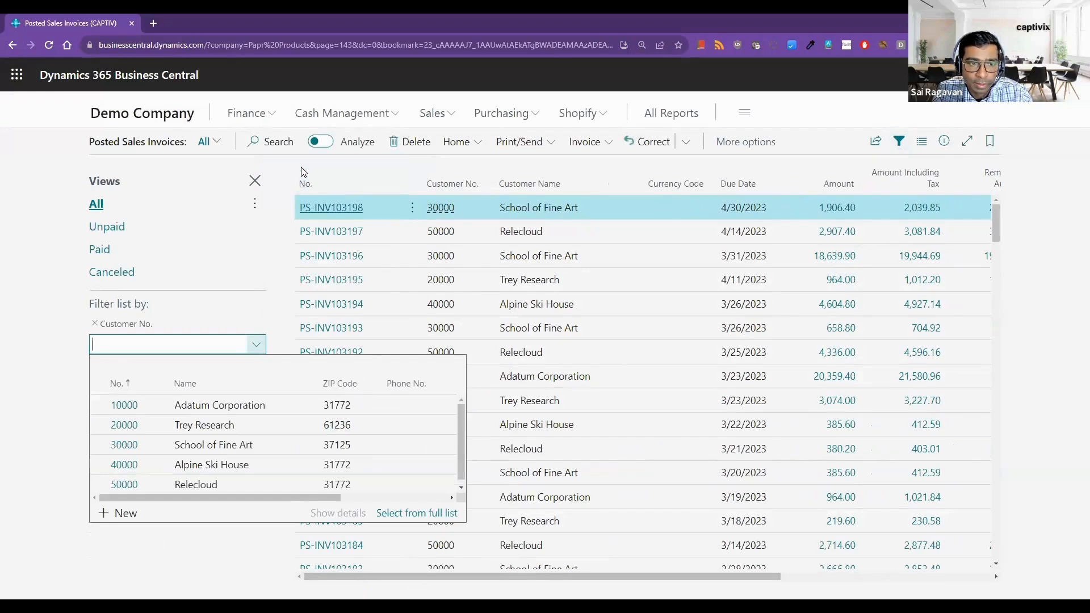
click(236, 435)
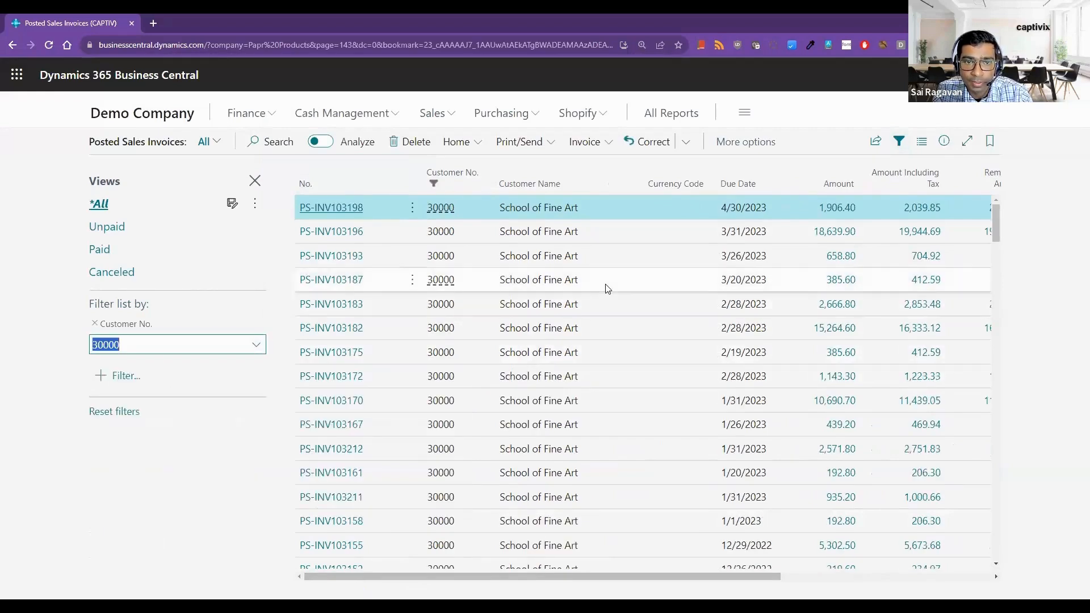
scroll(608, 288, down, 20)
scroll(607, 288, up, 20)
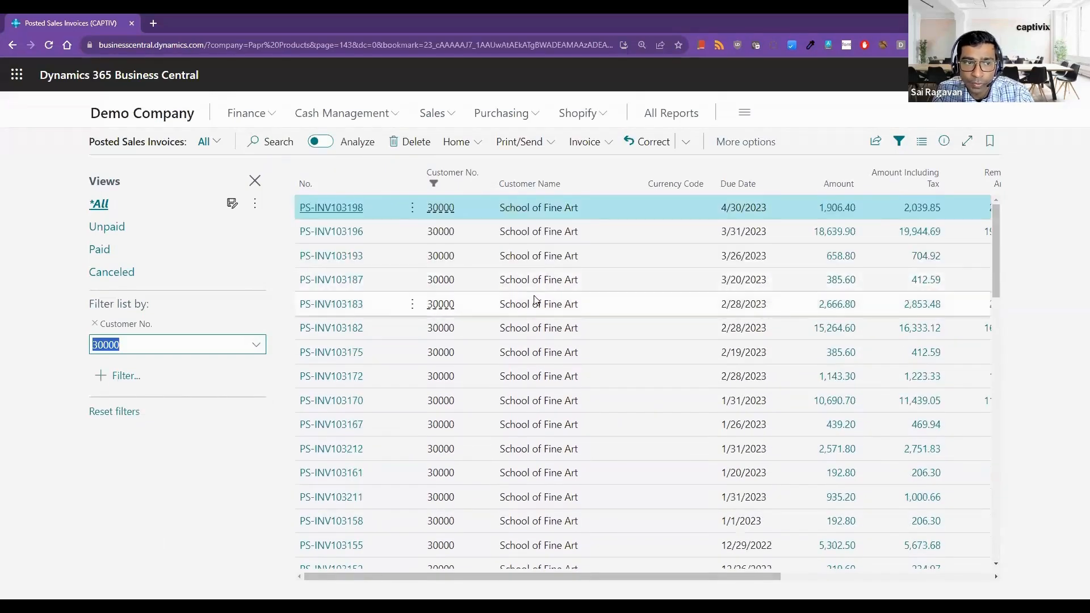
key(Delete)
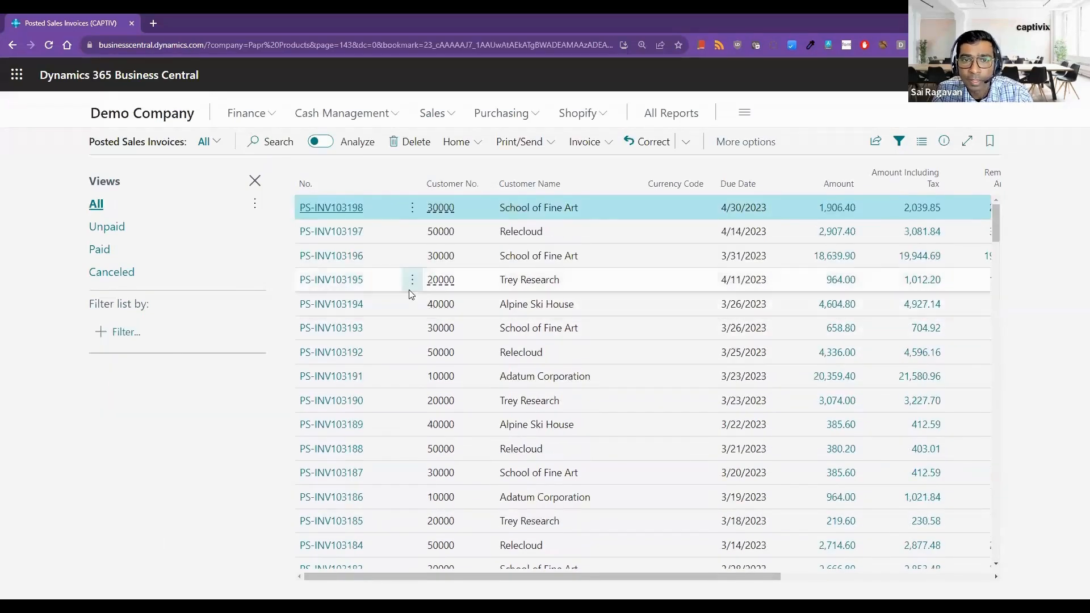
Filter the Customer Name column to the Relecloud value of a selected invoice and clear that filter.
click(545, 354)
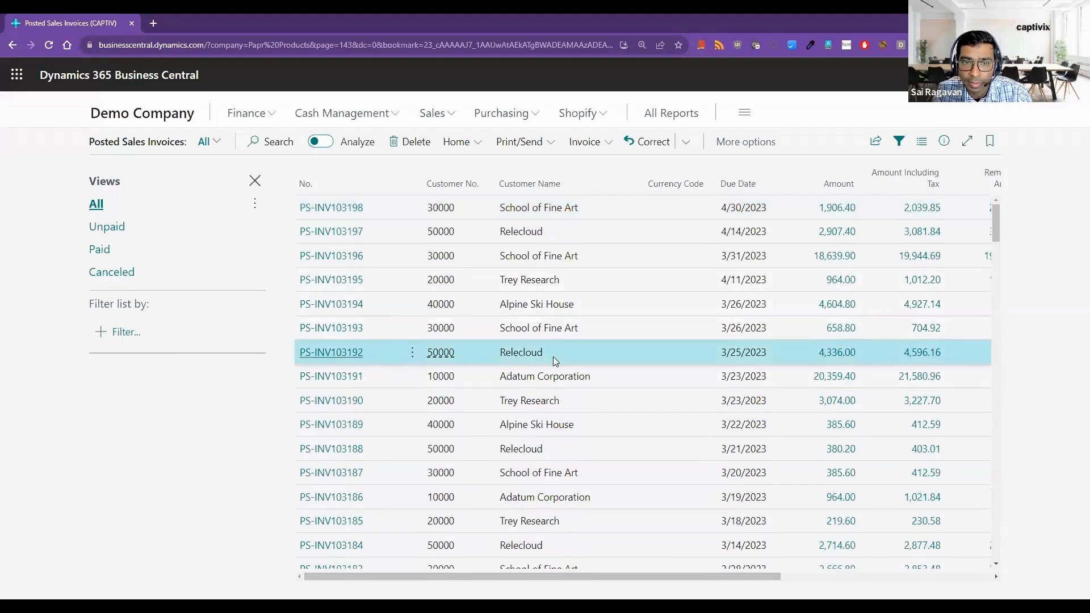
click(637, 184)
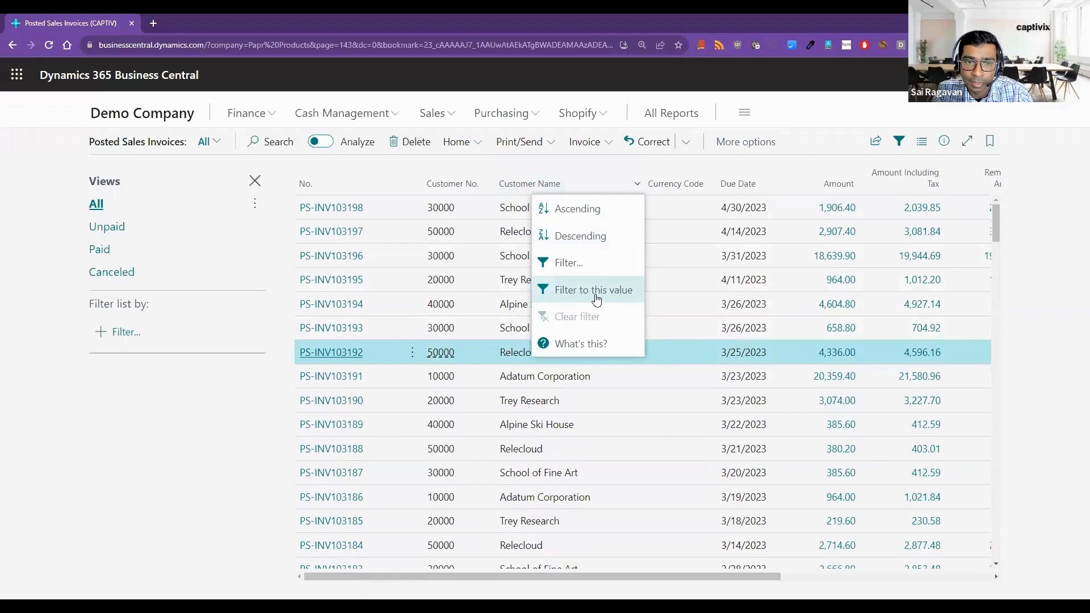
click(491, 363)
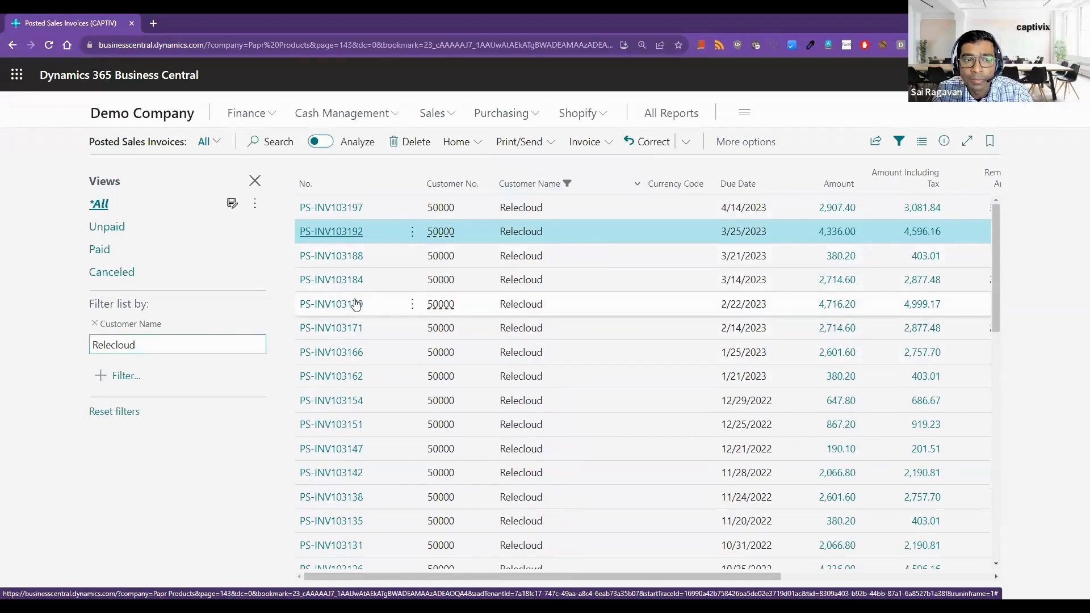
click(638, 184)
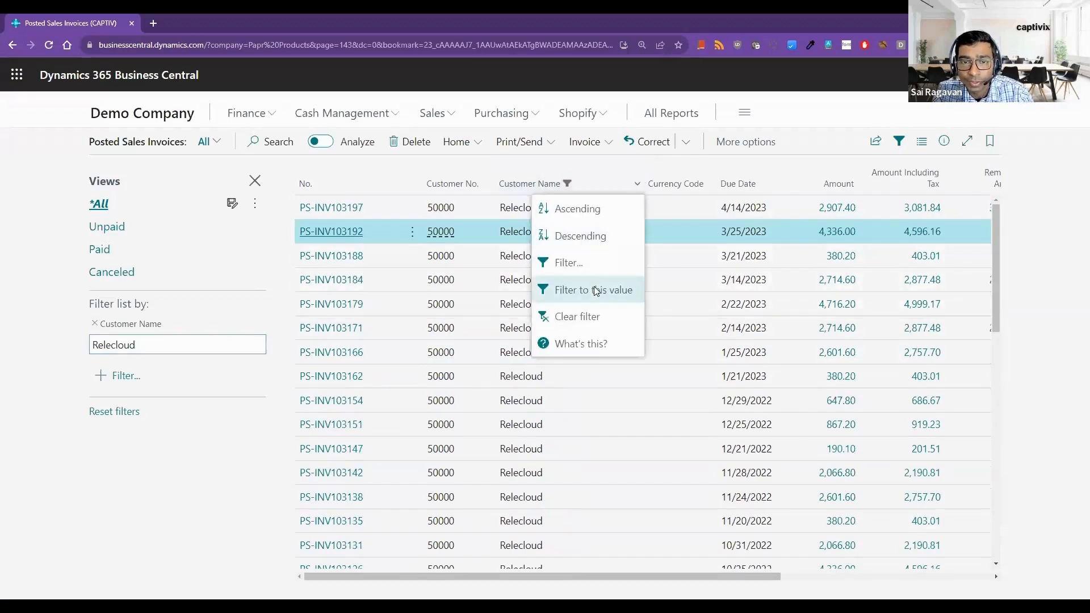
click(578, 324)
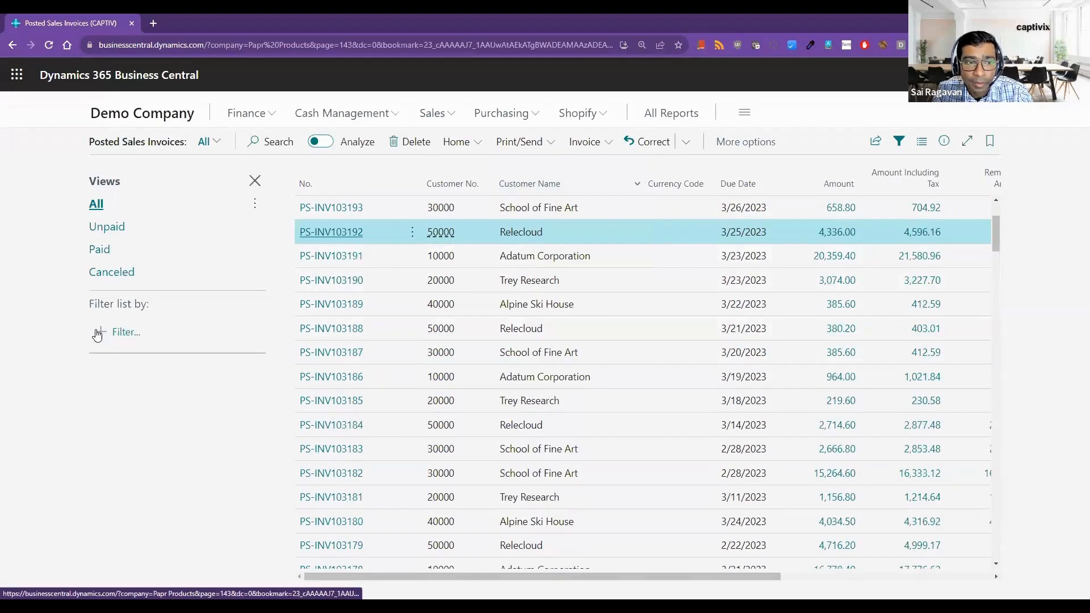
Add a Customer No. filter to the invoice list and choose Adatum Corporation as its value.
click(139, 328)
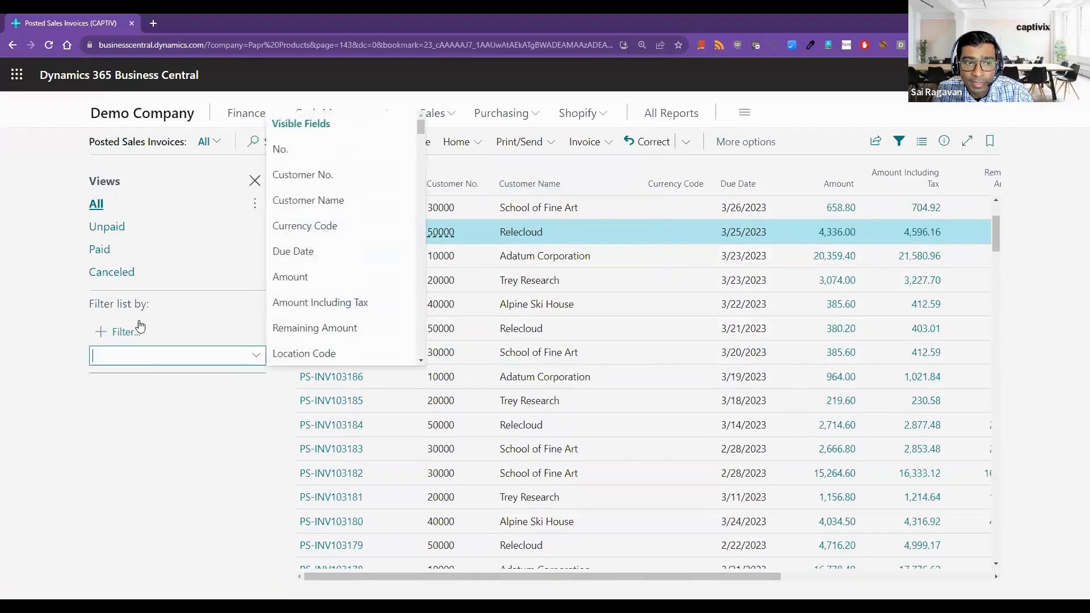
click(322, 175)
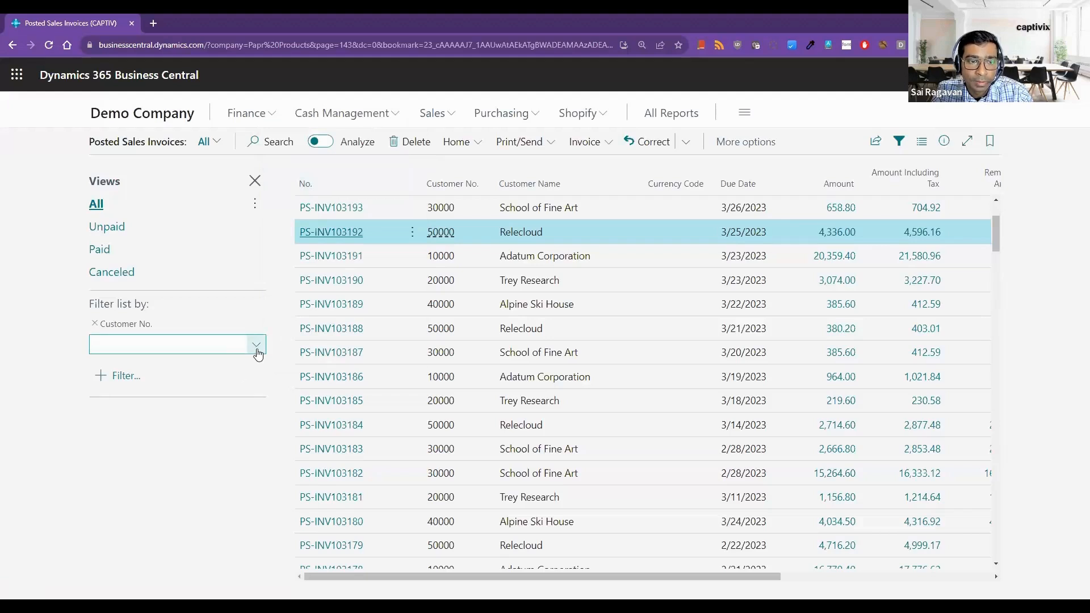
click(257, 353)
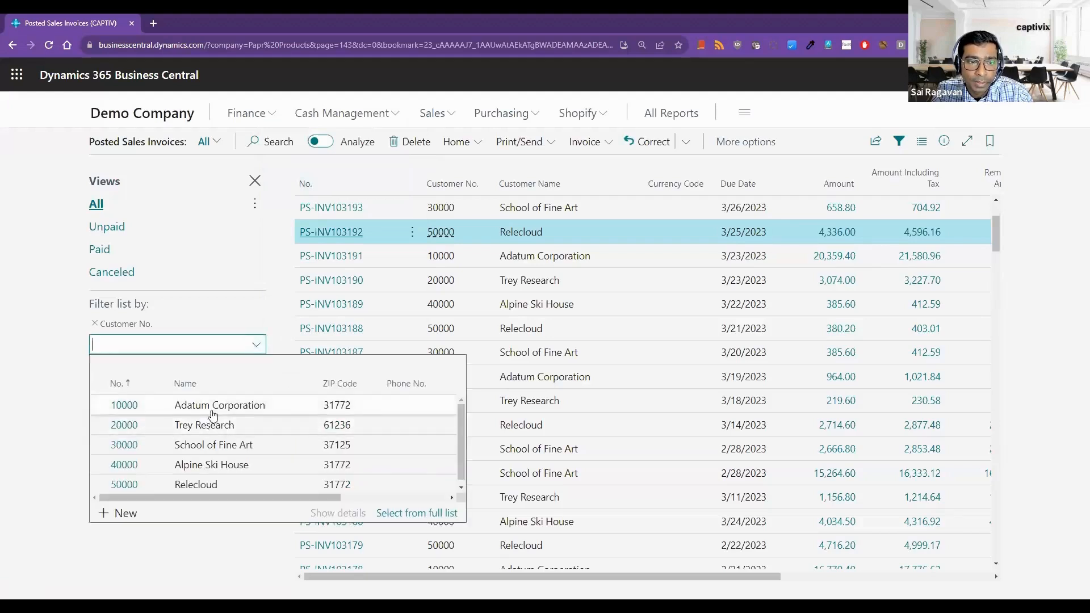
click(212, 412)
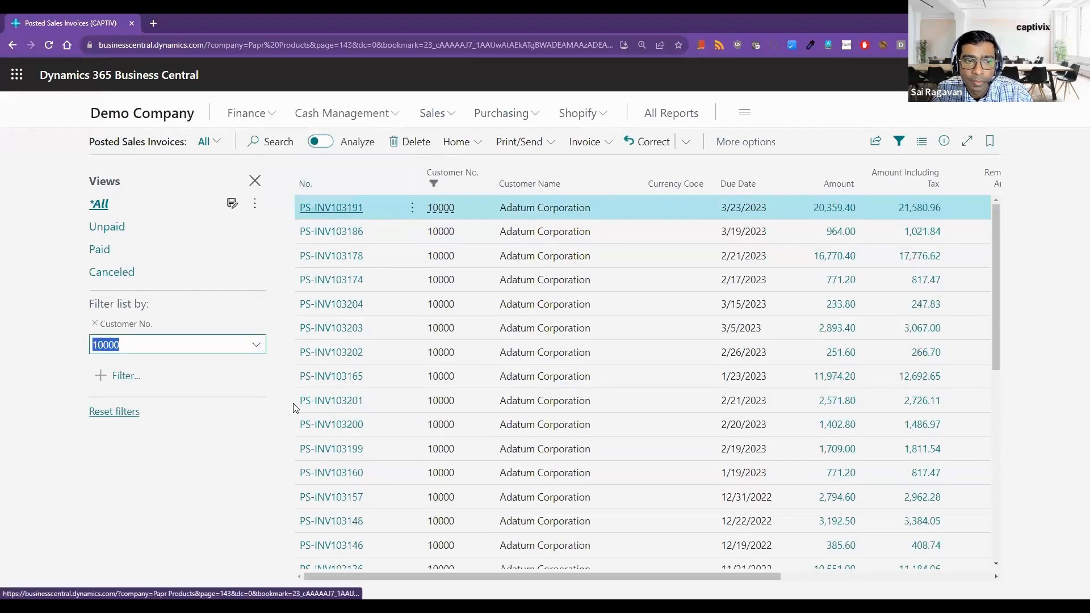
Add an Amount filter of >1000 alongside the customer filter.
click(119, 375)
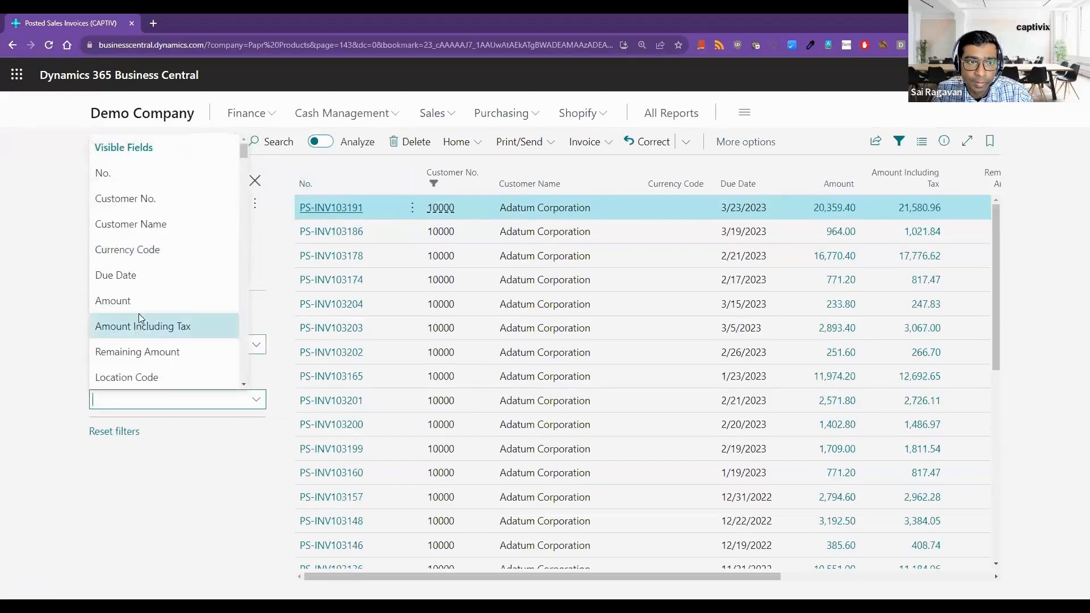
click(140, 305)
text(>1000)
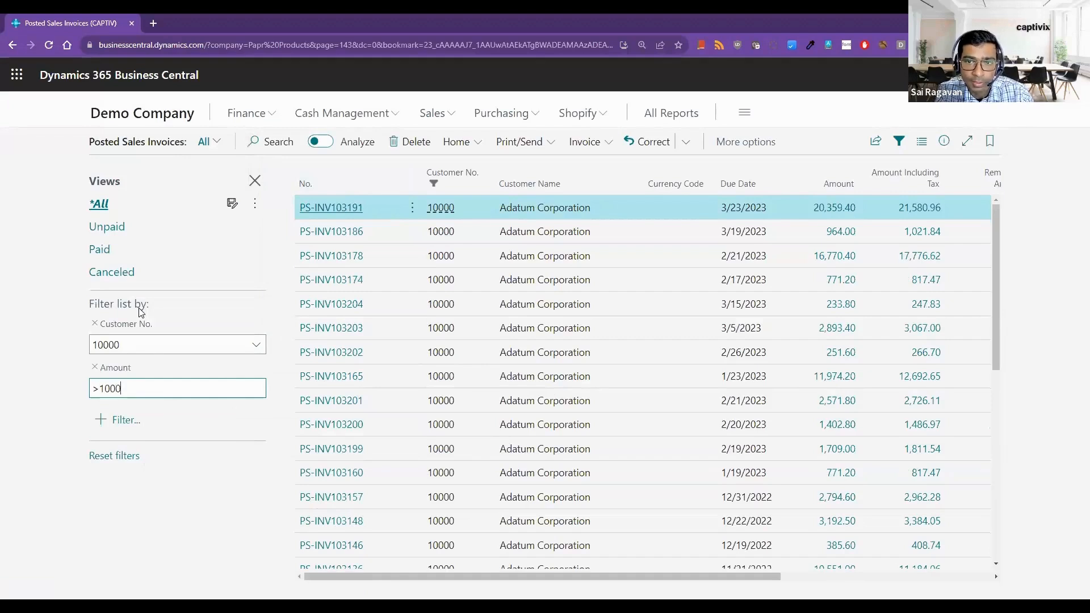
key(Tab)
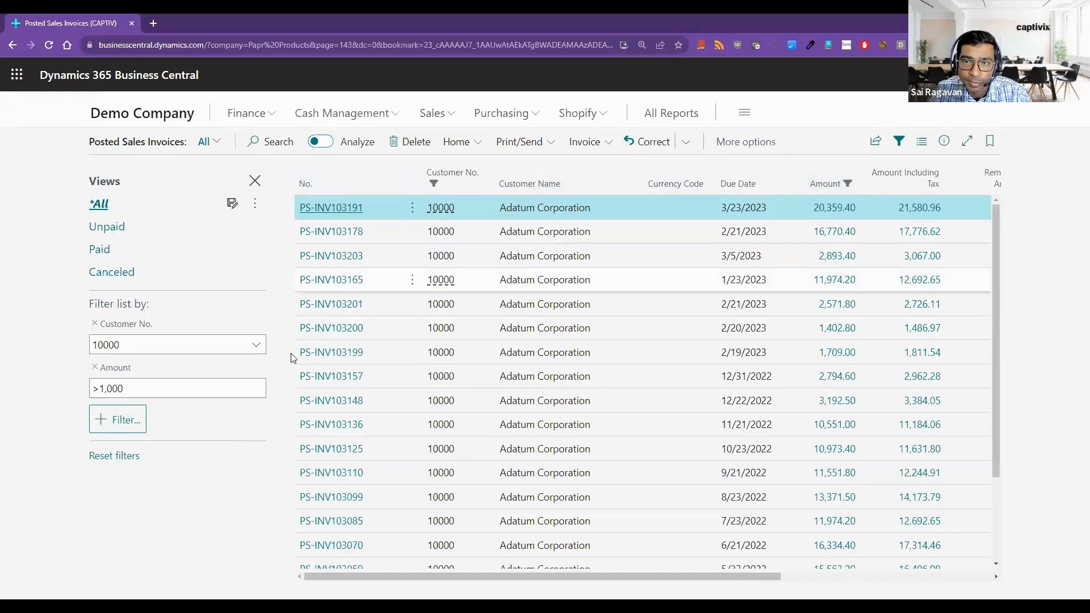
Change the Amount filter to >10000.
click(163, 390)
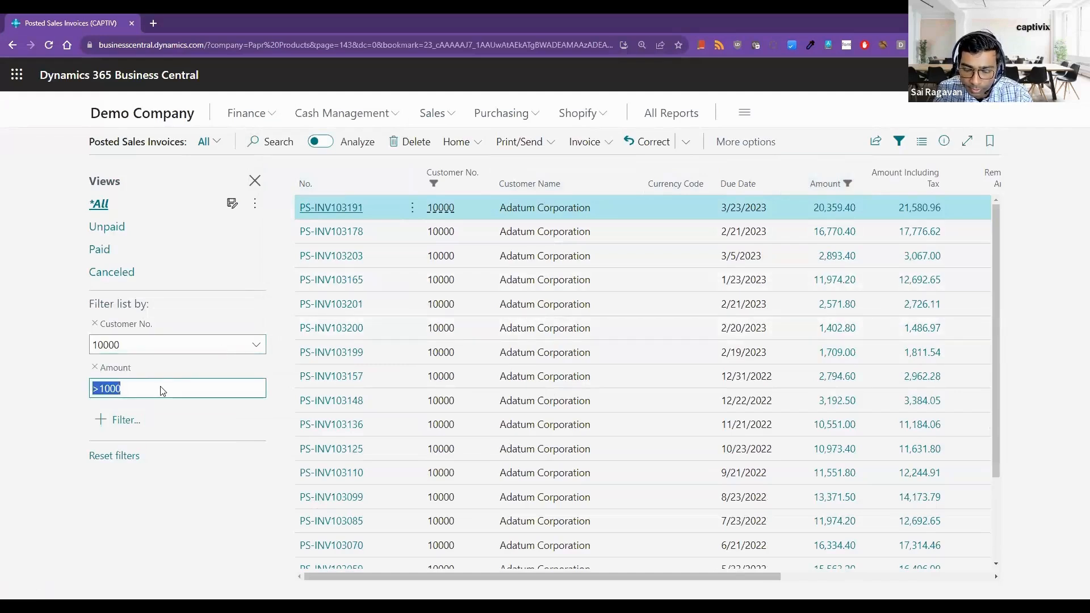
text(>)
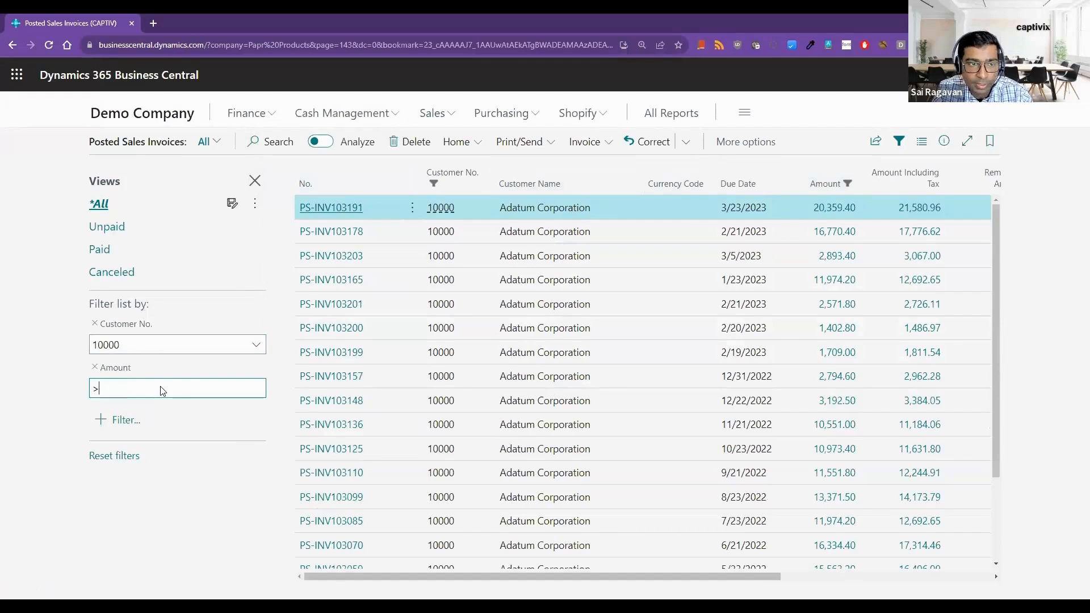
text(10000)
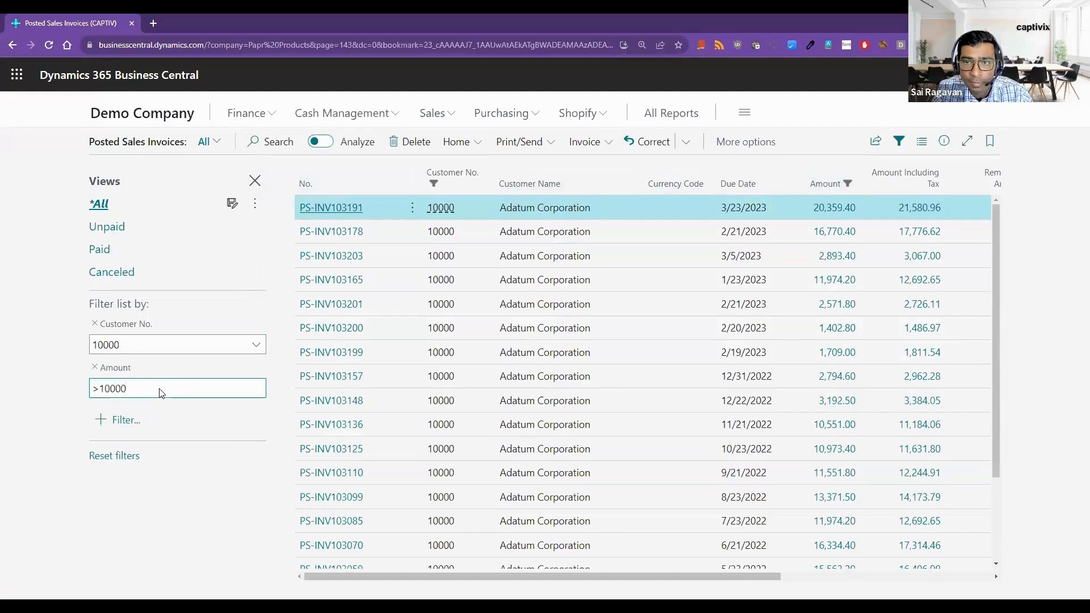
key(shift+Tab)
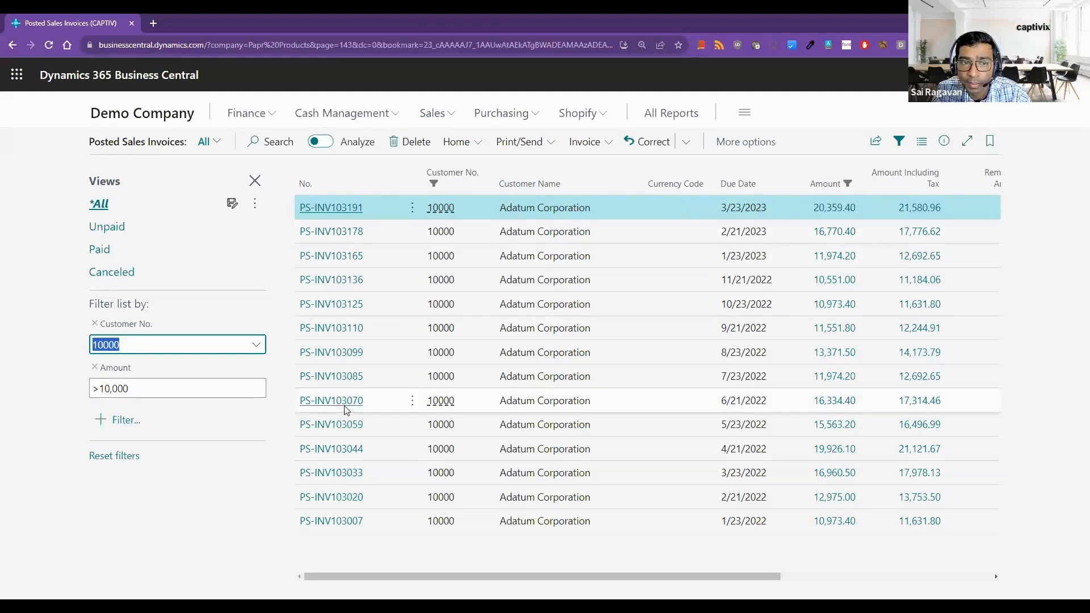
Add a Closed filter set to No to the invoice list and remove it again.
click(119, 419)
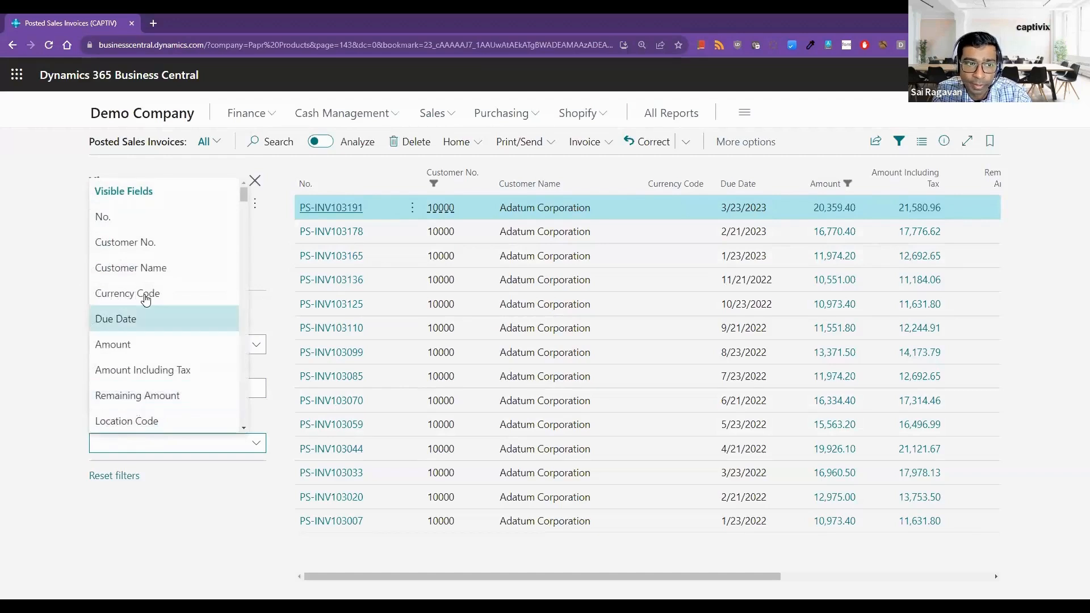
text(Closed)
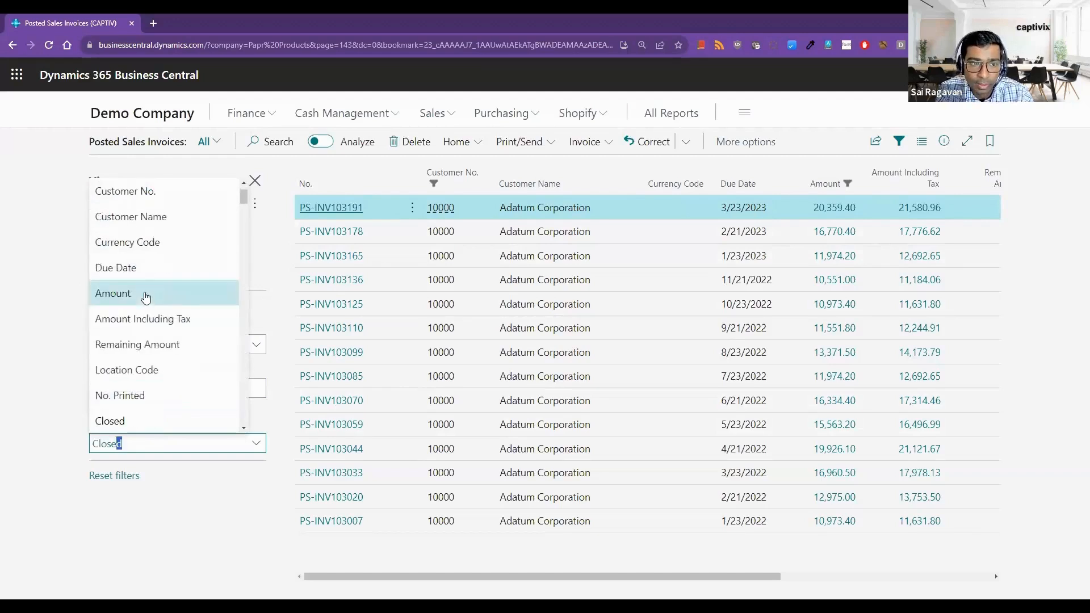
key(Return)
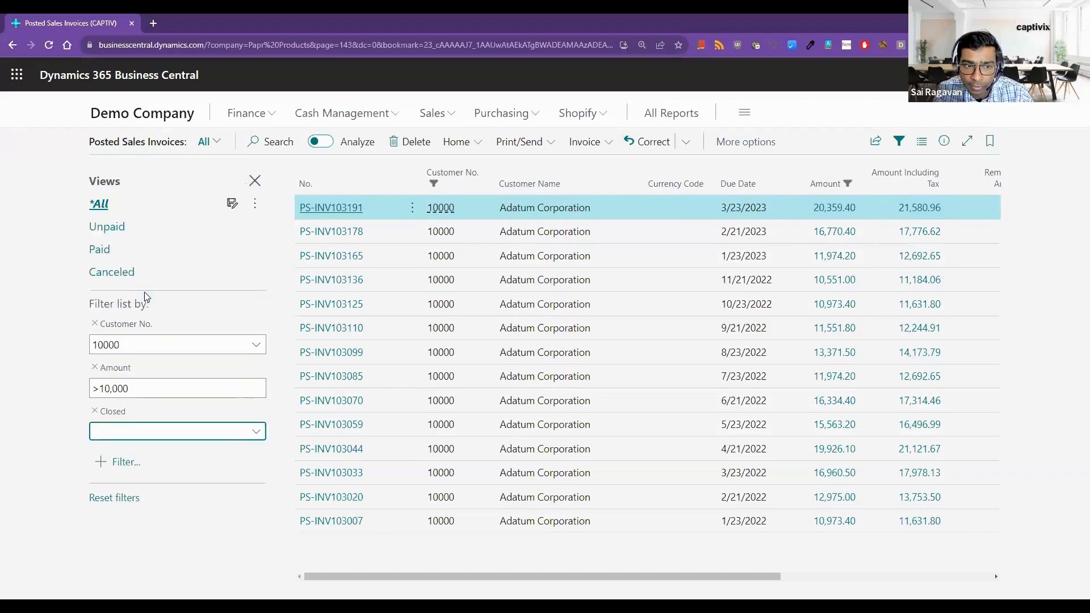
click(256, 432)
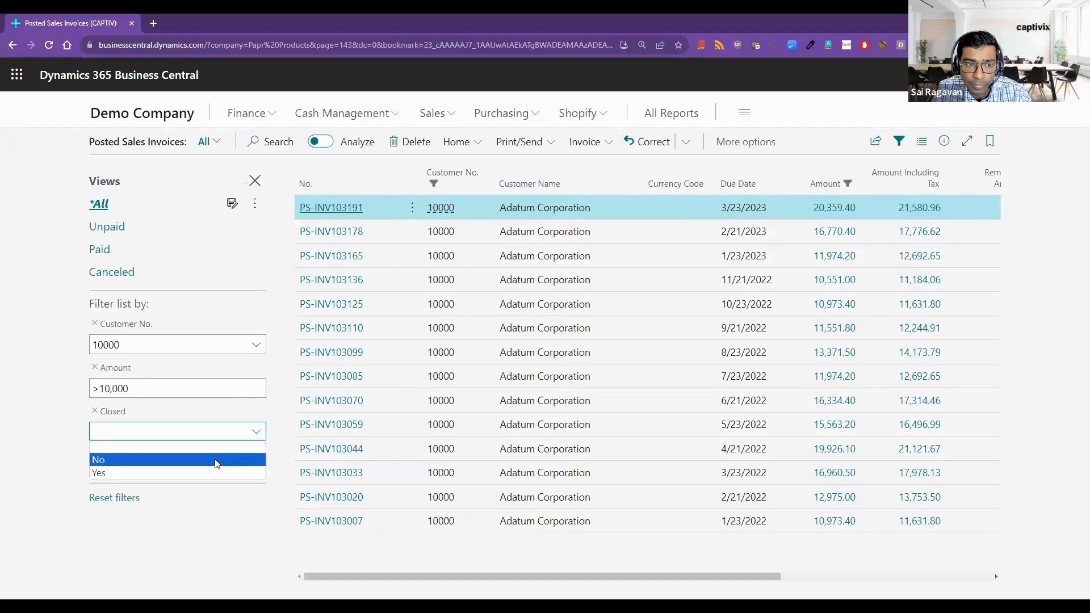
click(217, 461)
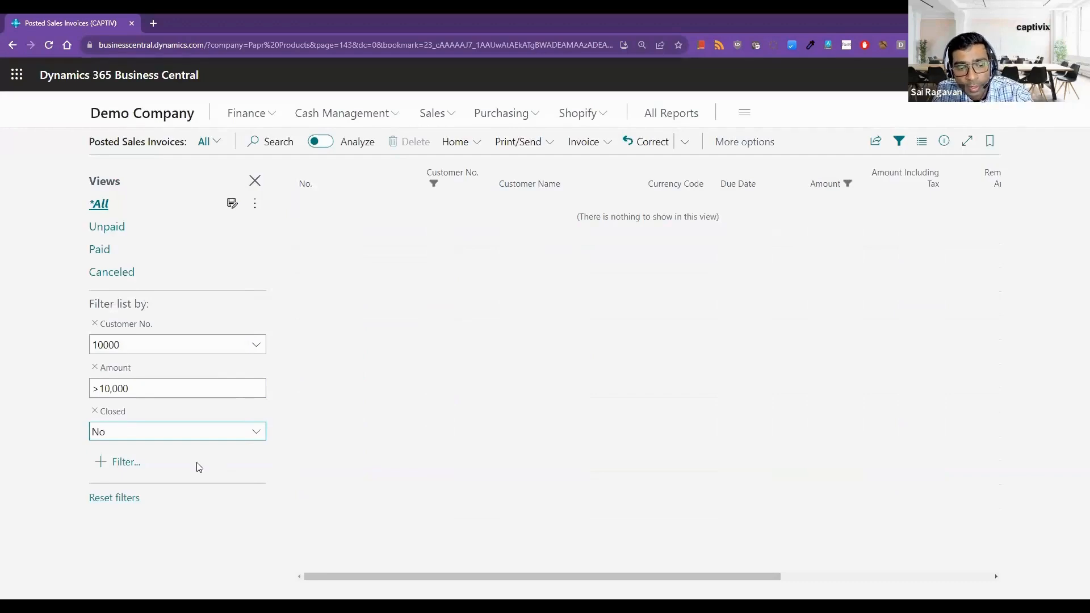
click(95, 411)
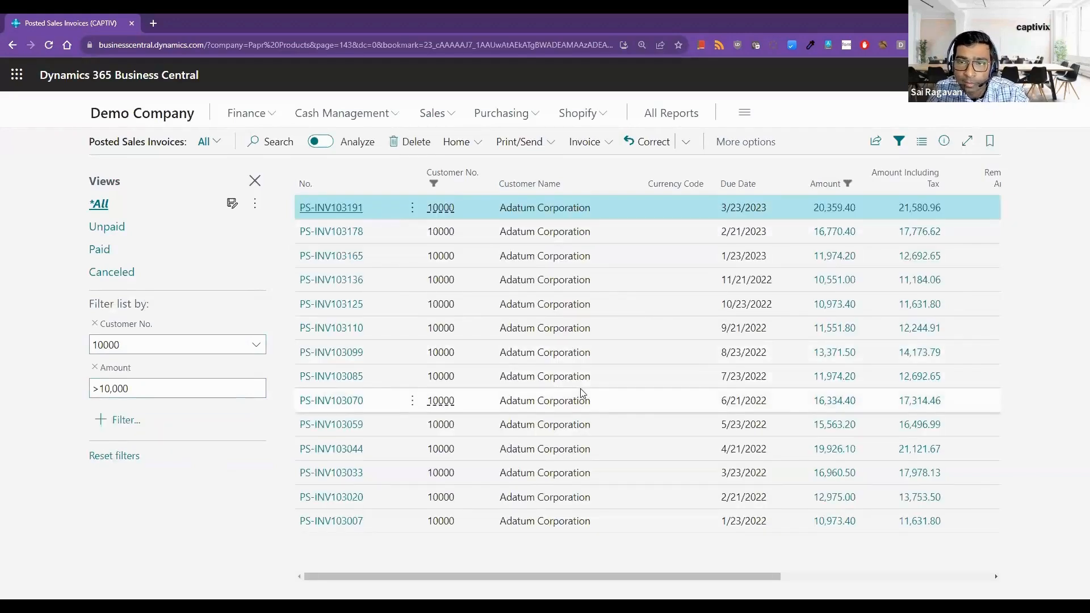
Export the filtered invoice list to Excel, open the downloaded Posted Sales Invoices.xlsx and enable editing.
click(874, 142)
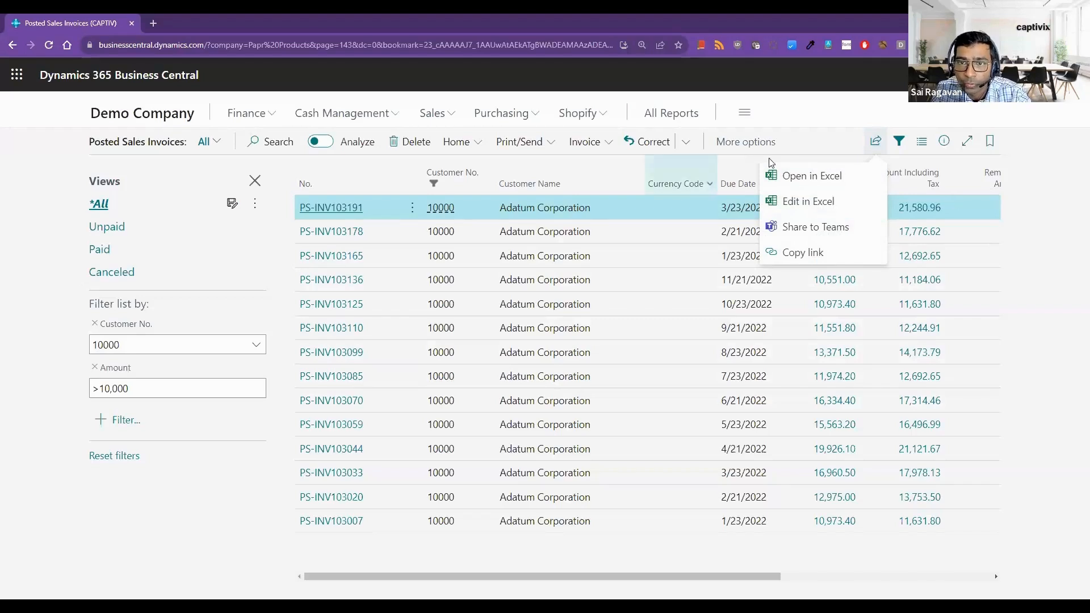
click(840, 185)
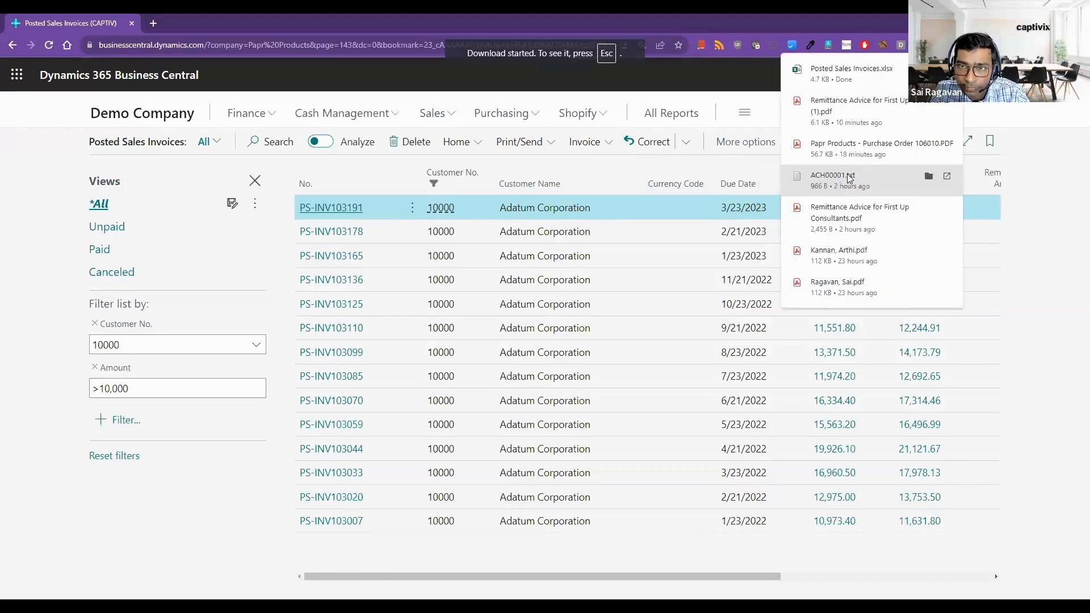
click(851, 73)
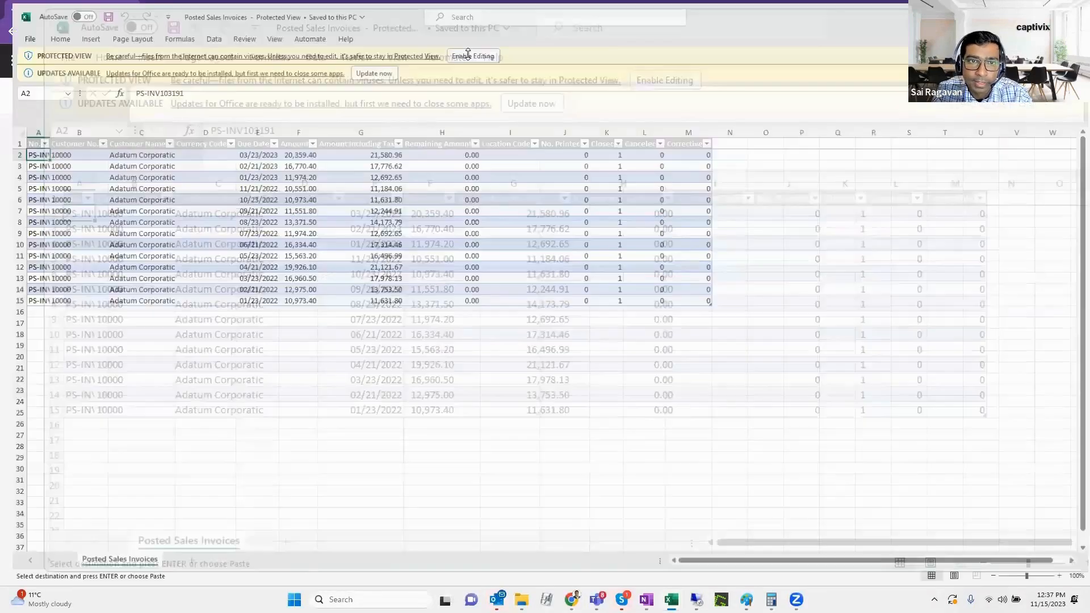
click(468, 55)
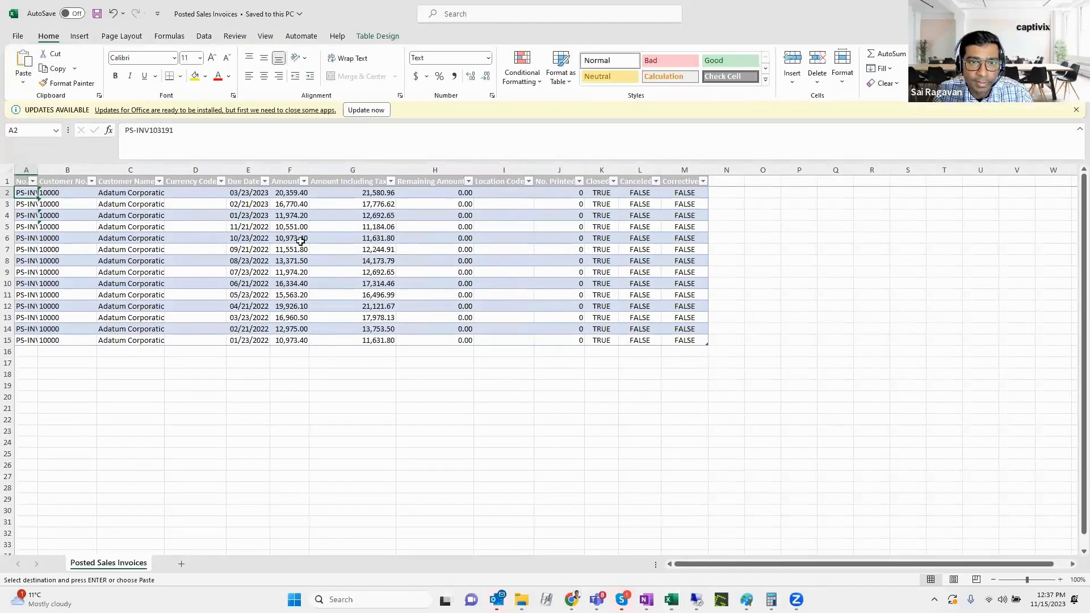
Enlarge the exported worksheet and examine its column headers from No. through Corrective.
scroll(401, 214, up, 2)
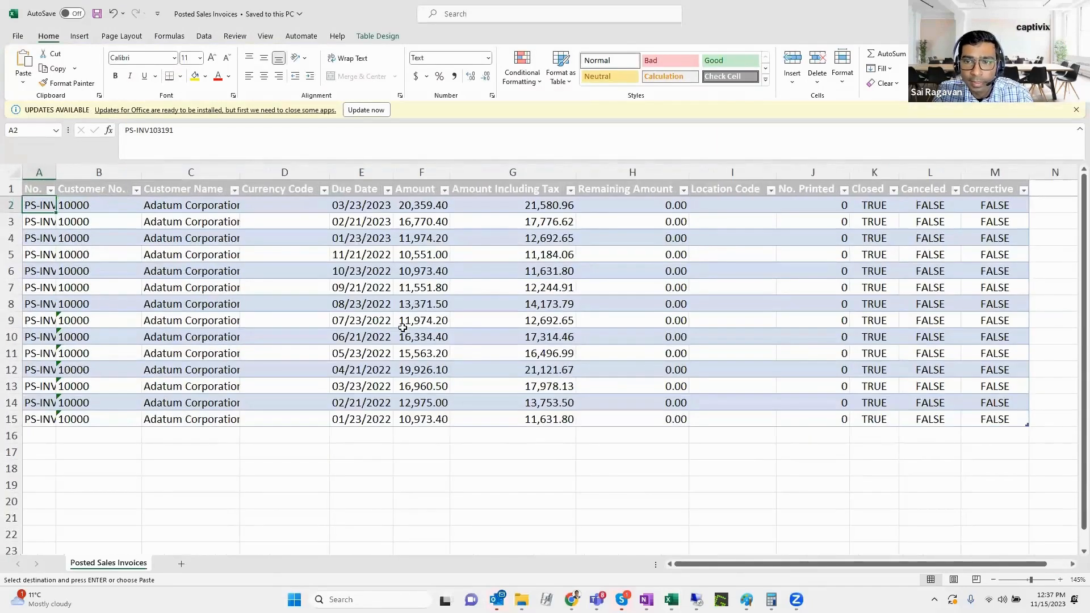
click(38, 189)
drag(38, 189, 308, 186)
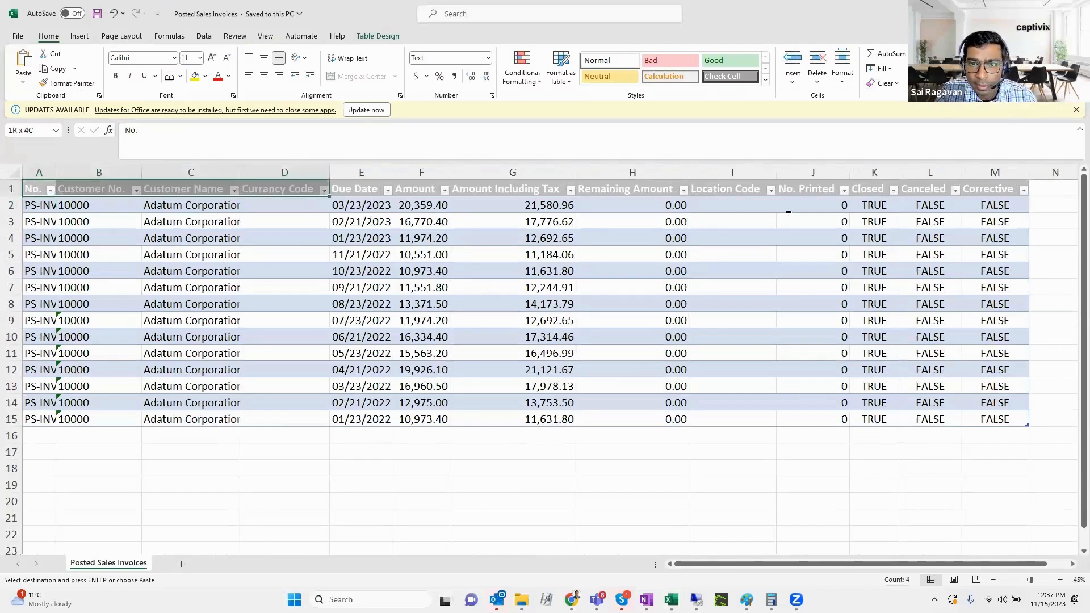
drag(788, 212, 1004, 187)
click(985, 221)
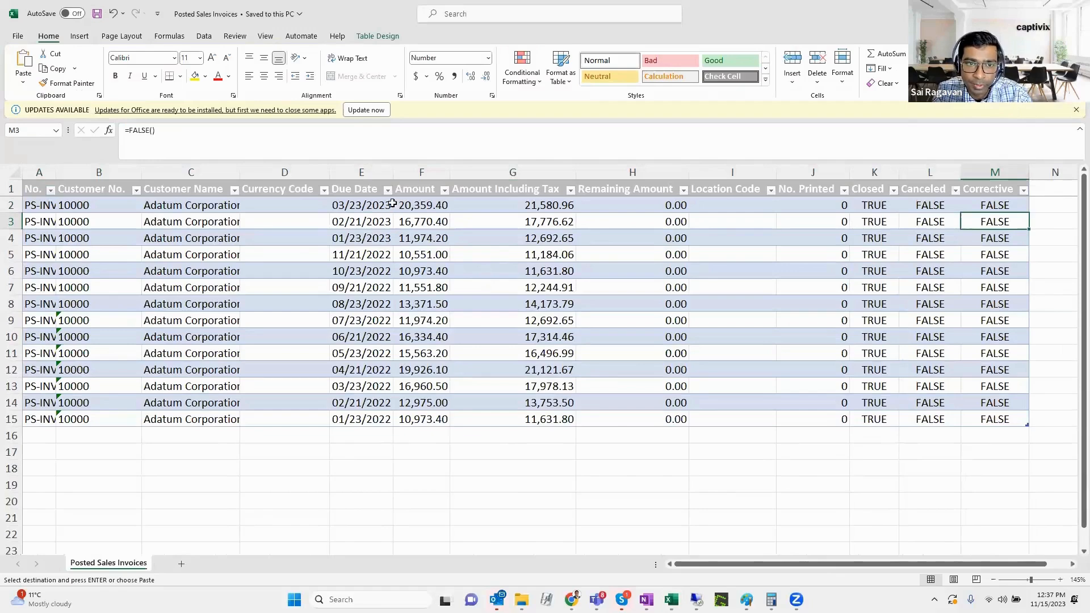
Widen column A to fit the full invoice numbers and close the workbook without saving.
drag(55, 172, 137, 176)
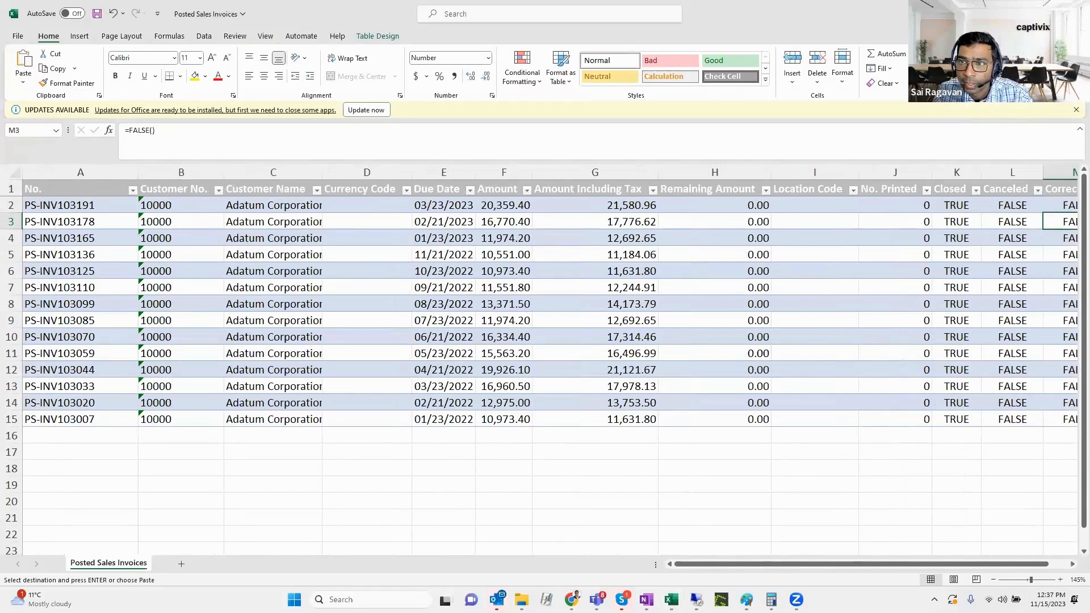
key(alt+F4)
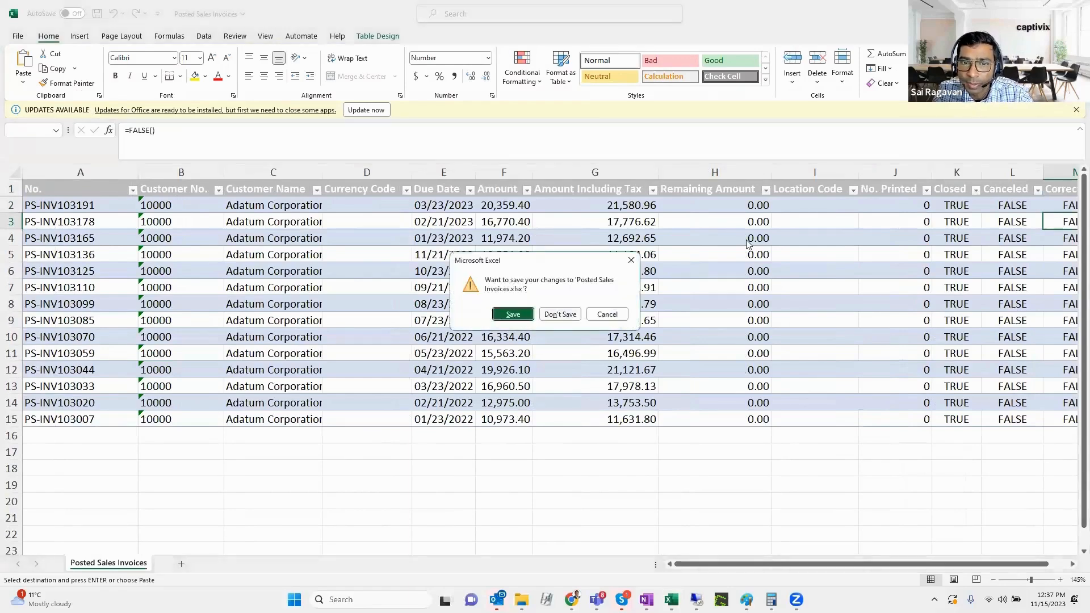
click(555, 312)
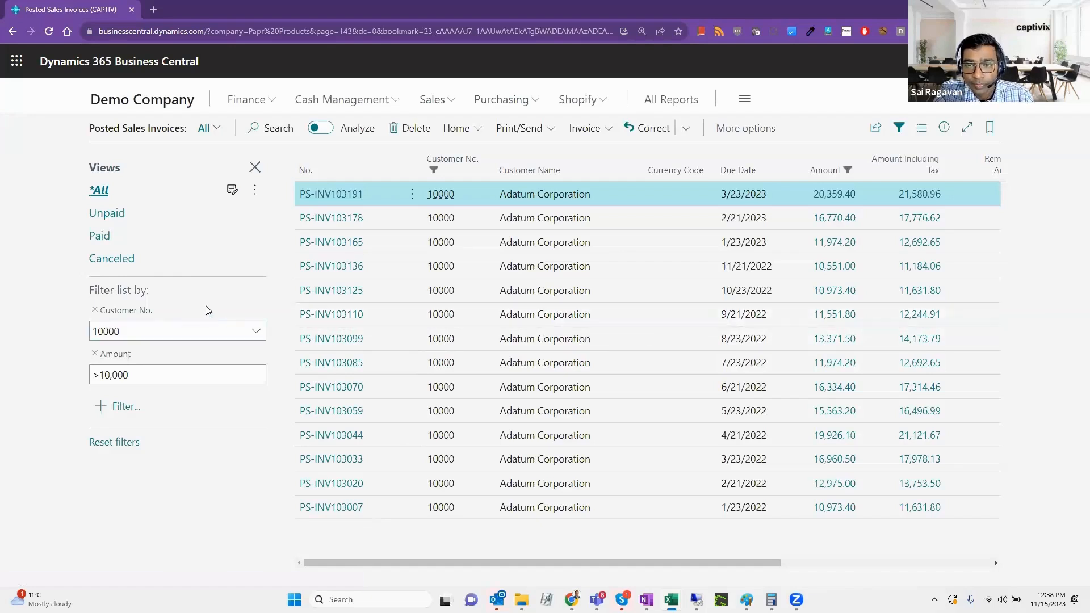
Save the invoice list's current Customer No. and Amount filters as a new view named "Adatum >1000".
click(170, 332)
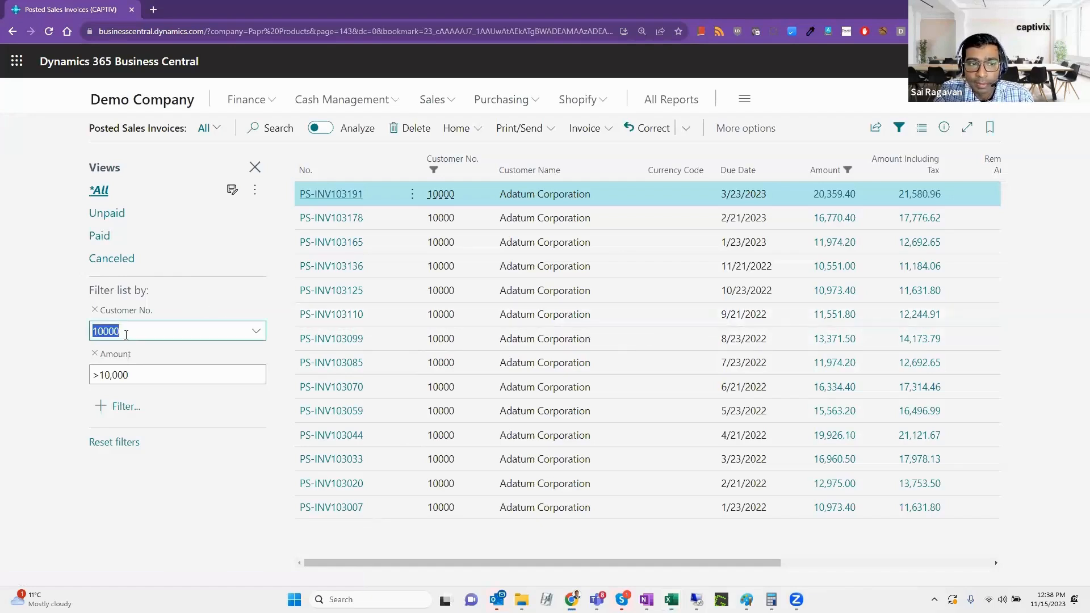
click(135, 377)
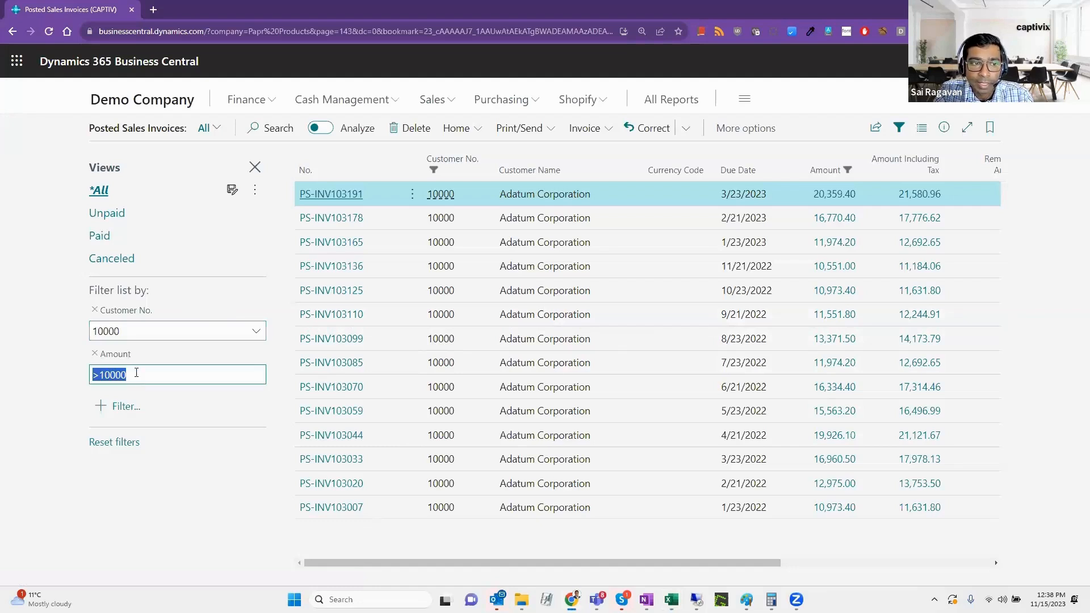
drag(258, 227, 250, 206)
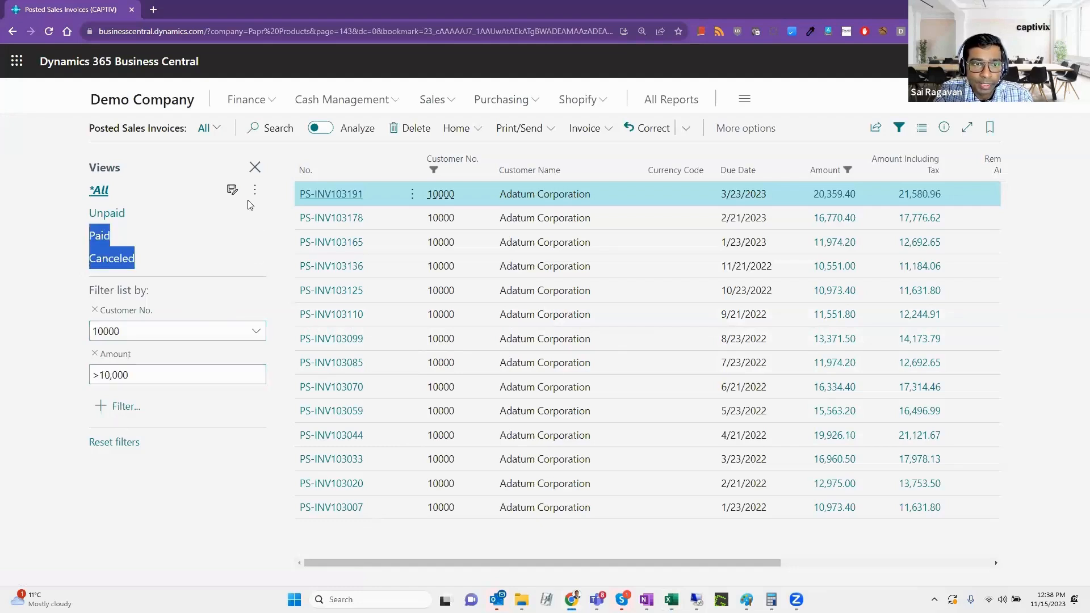
click(235, 215)
click(232, 191)
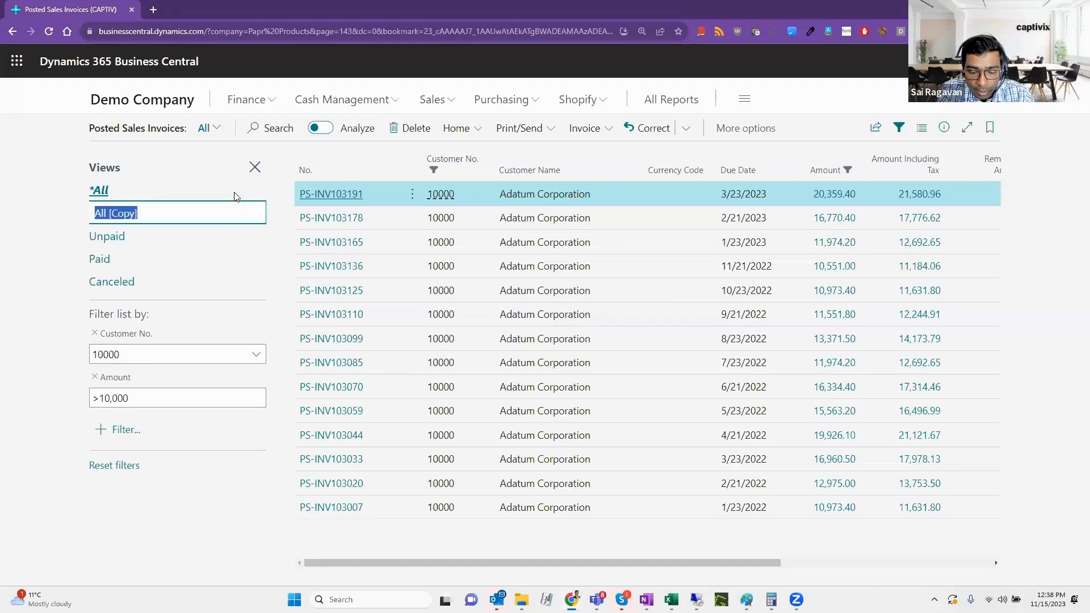
text(Adatum )
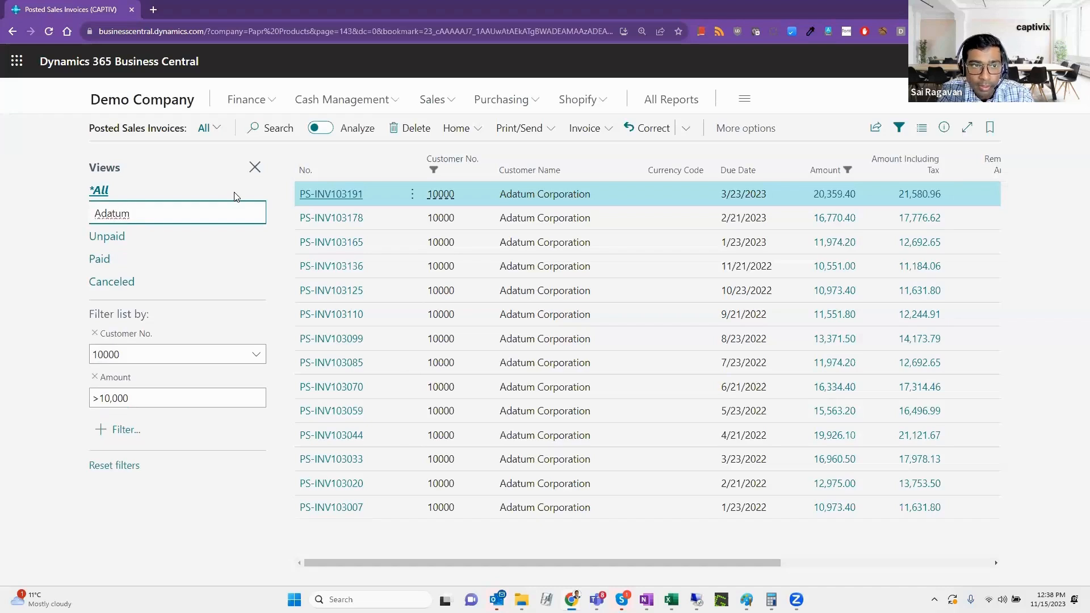
text(>1000)
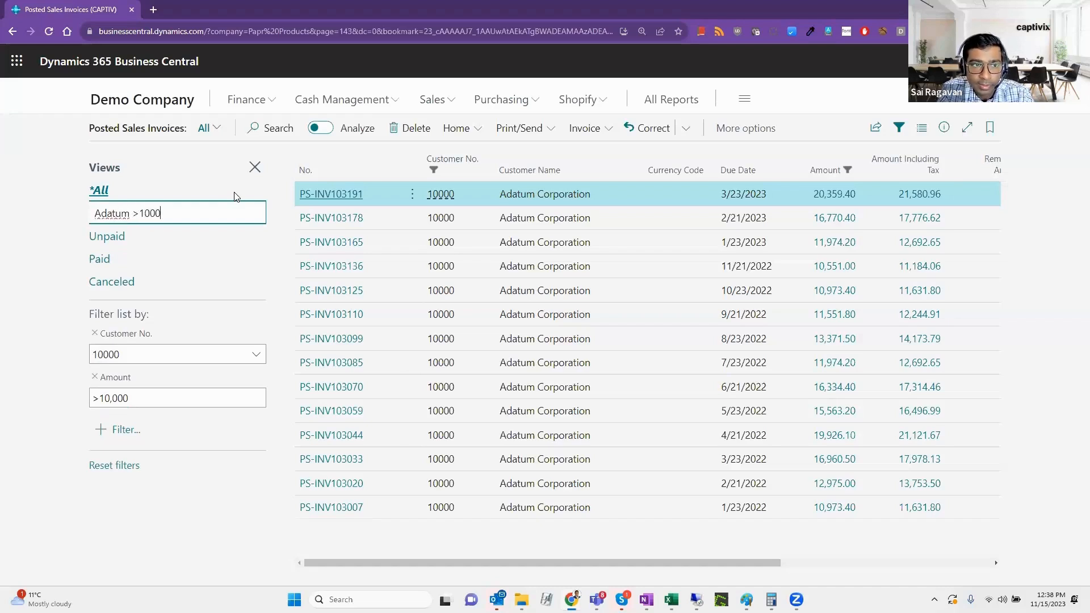
key(Return)
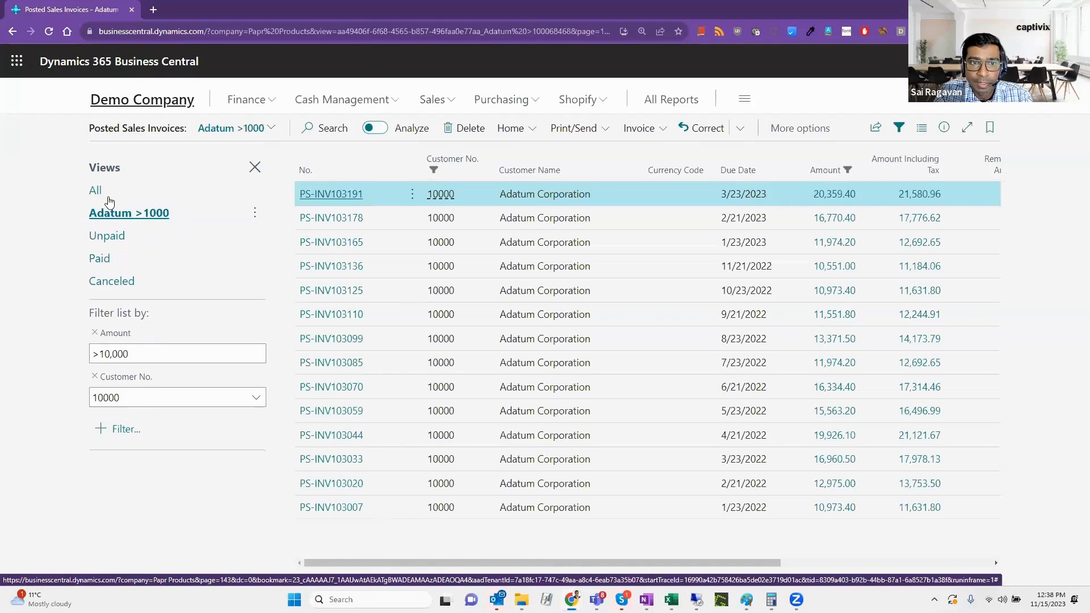
Return to the Demo Company home page, search for "pos sal in" and reopen the Posted Sales Invoices list in its expanded layout.
click(166, 102)
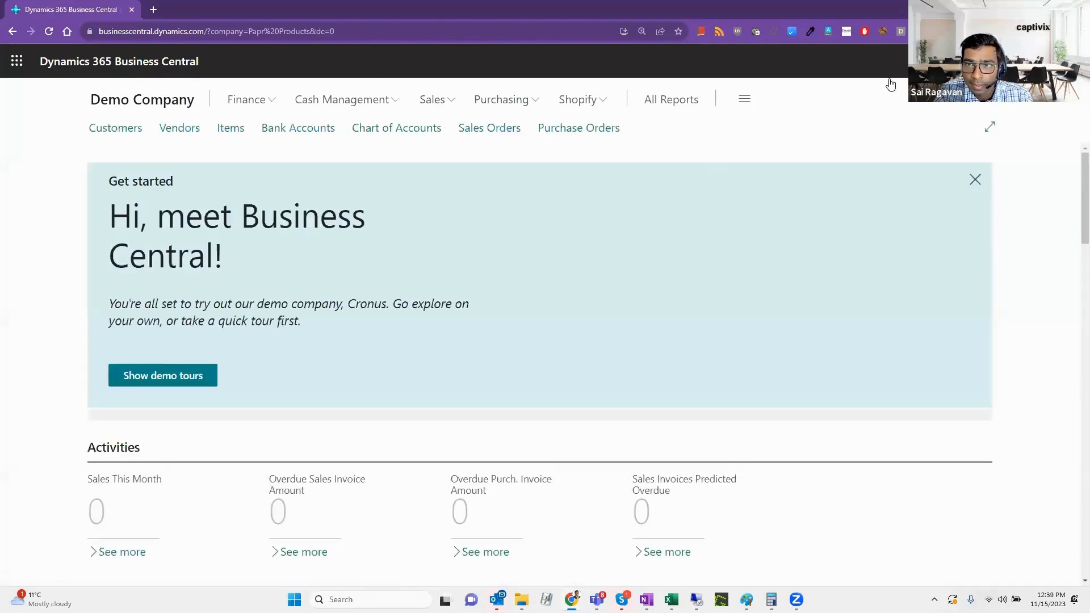
key(alt+q)
text(pos sal )
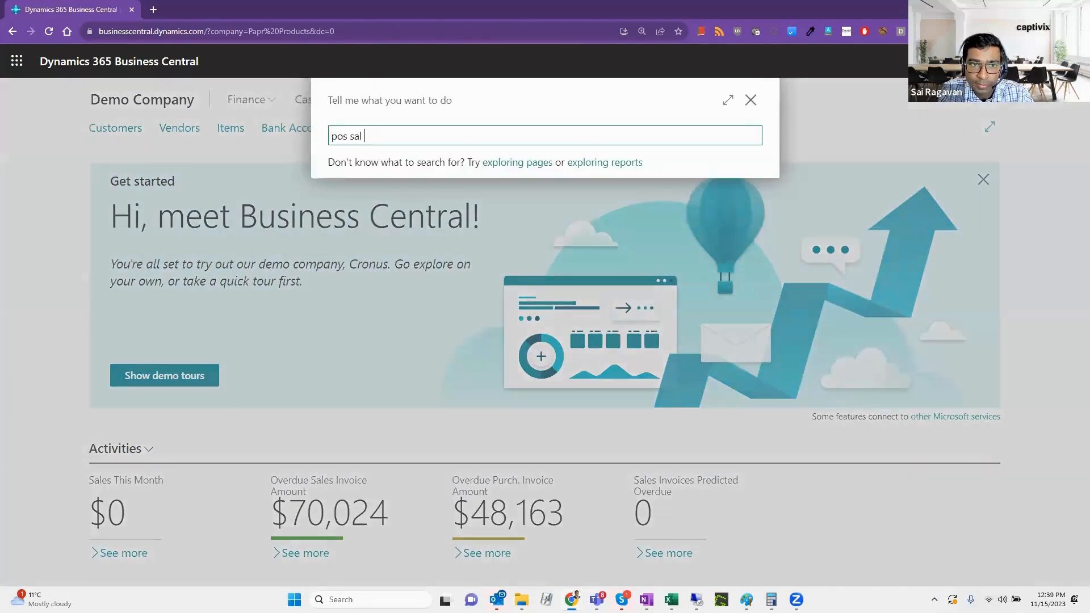
text(in)
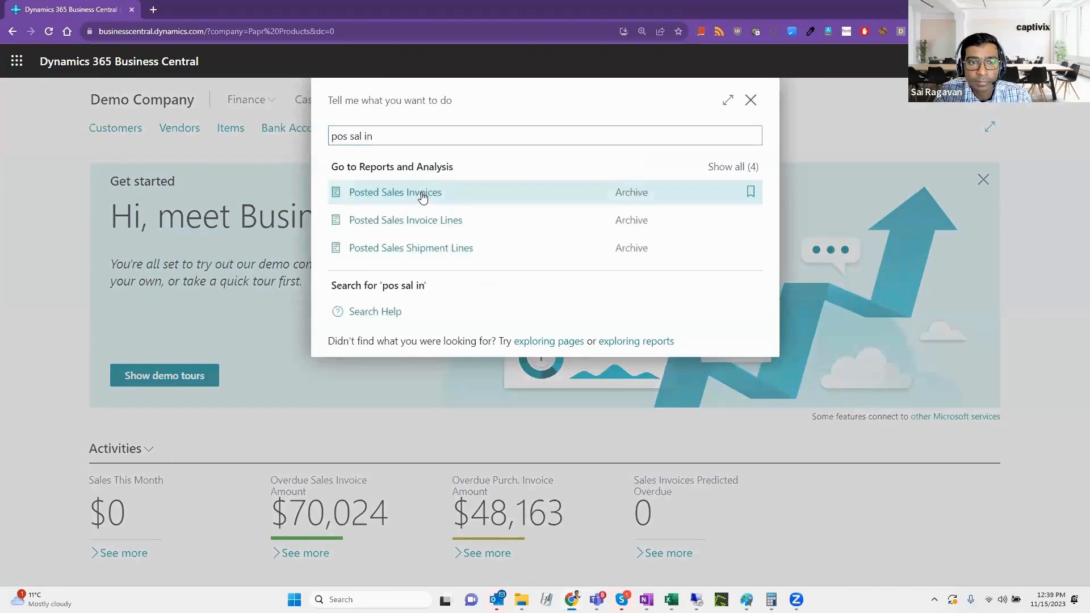
click(422, 193)
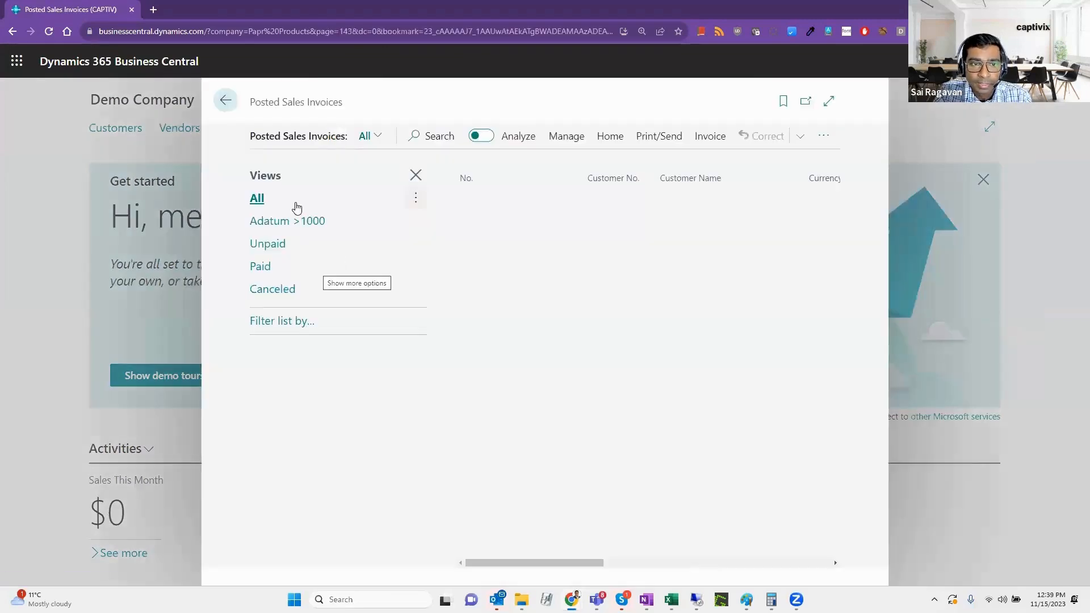
click(828, 101)
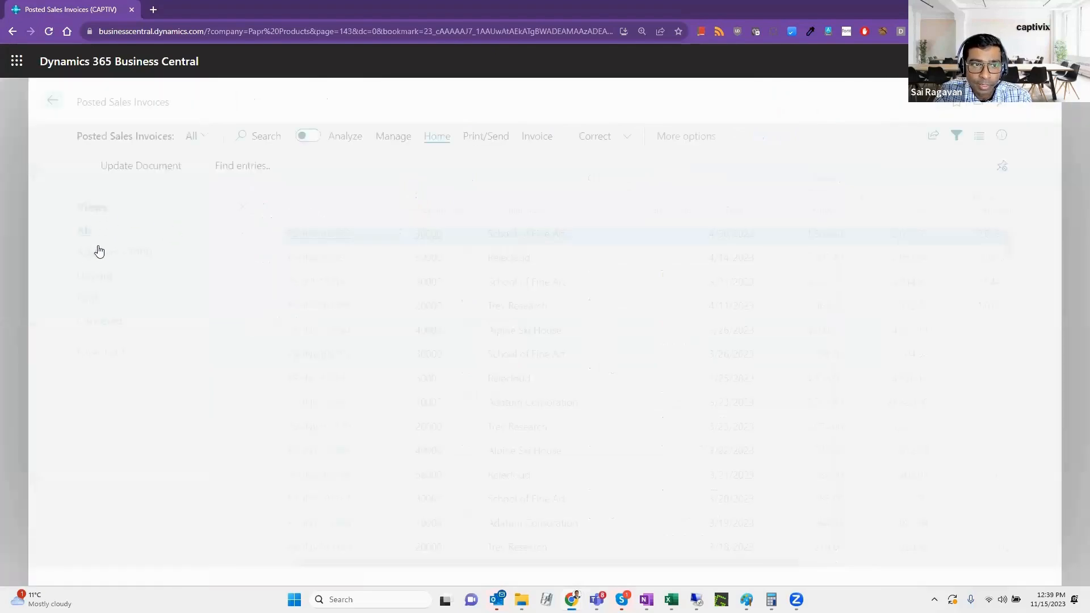
Apply the saved Adatum >1000 view, look through its invoices and close the list back to the home page.
click(98, 253)
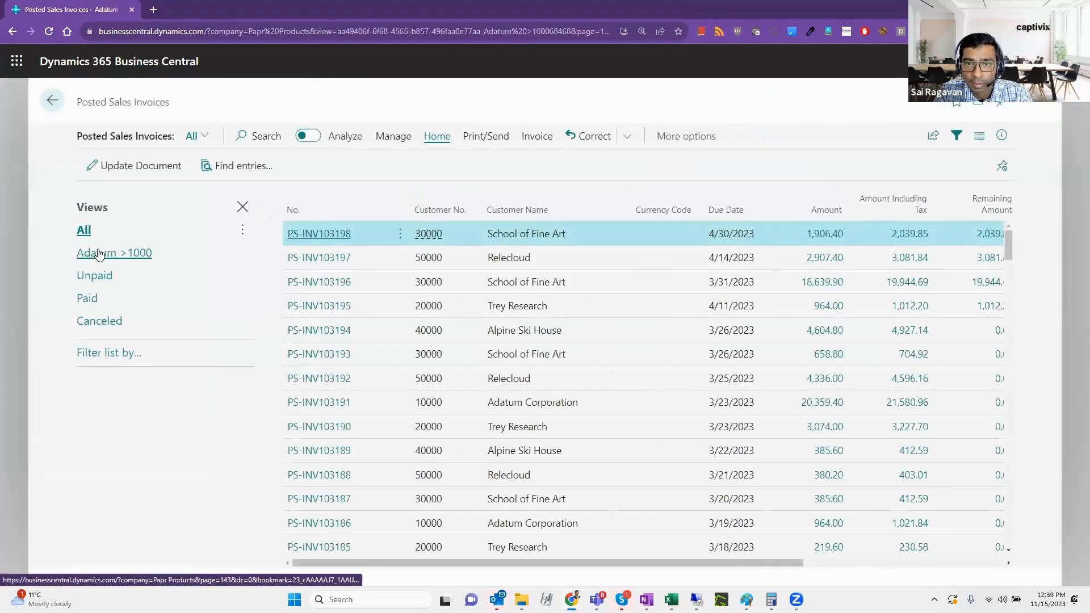
scroll(397, 316, down, 1)
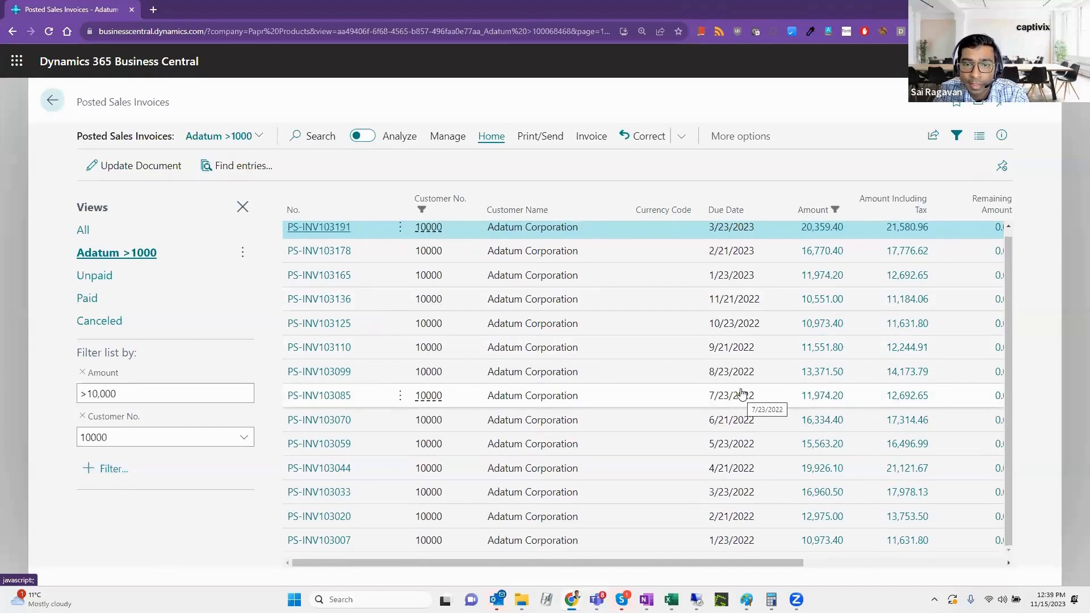
scroll(742, 394, up, 1)
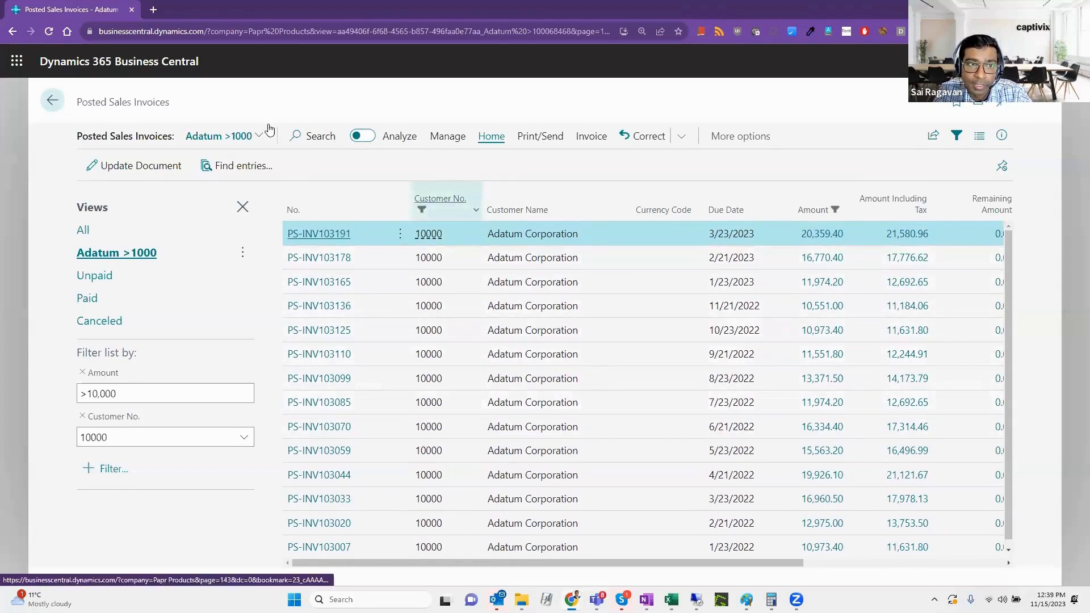
scroll(601, 299, down, 1)
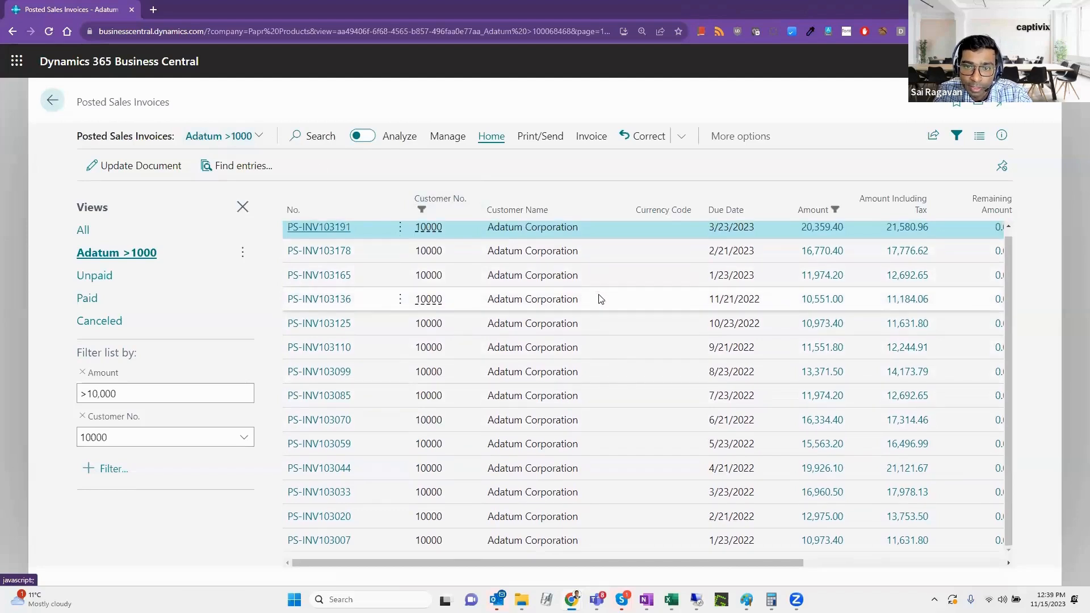
scroll(648, 408, up, 1)
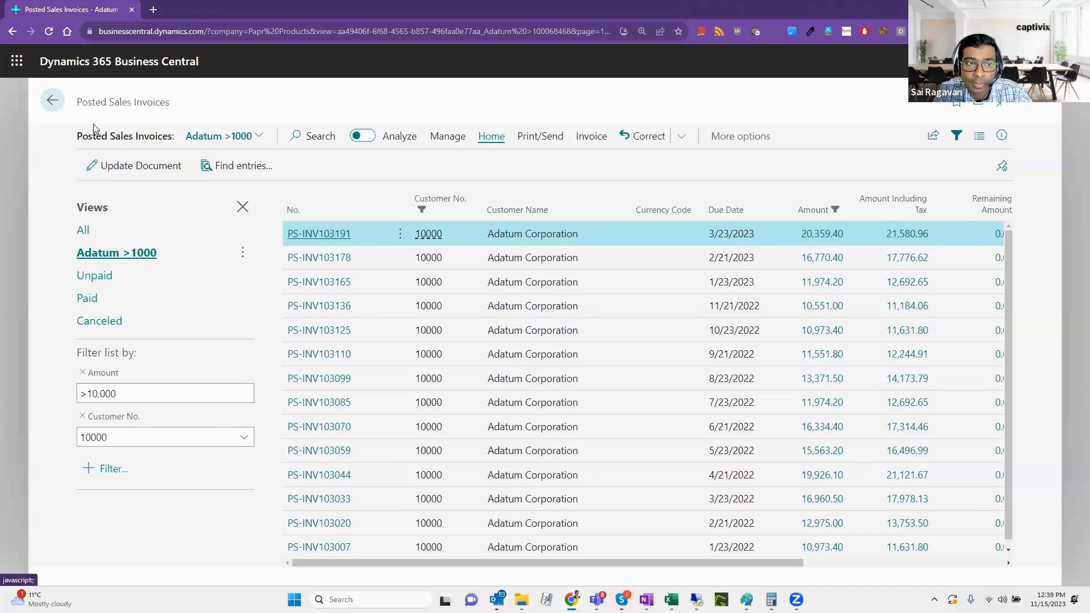
click(61, 102)
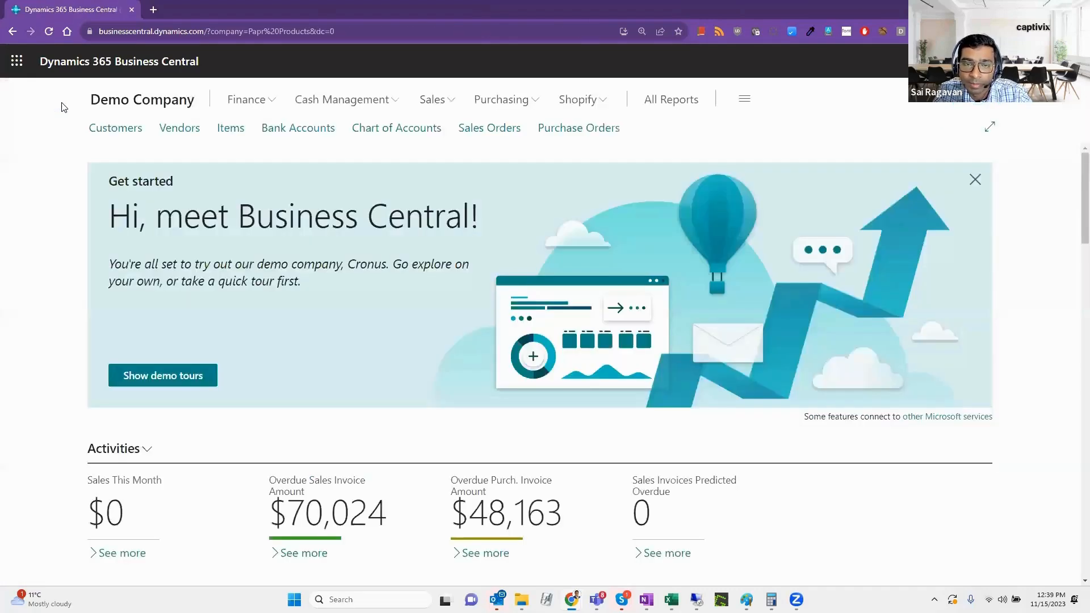